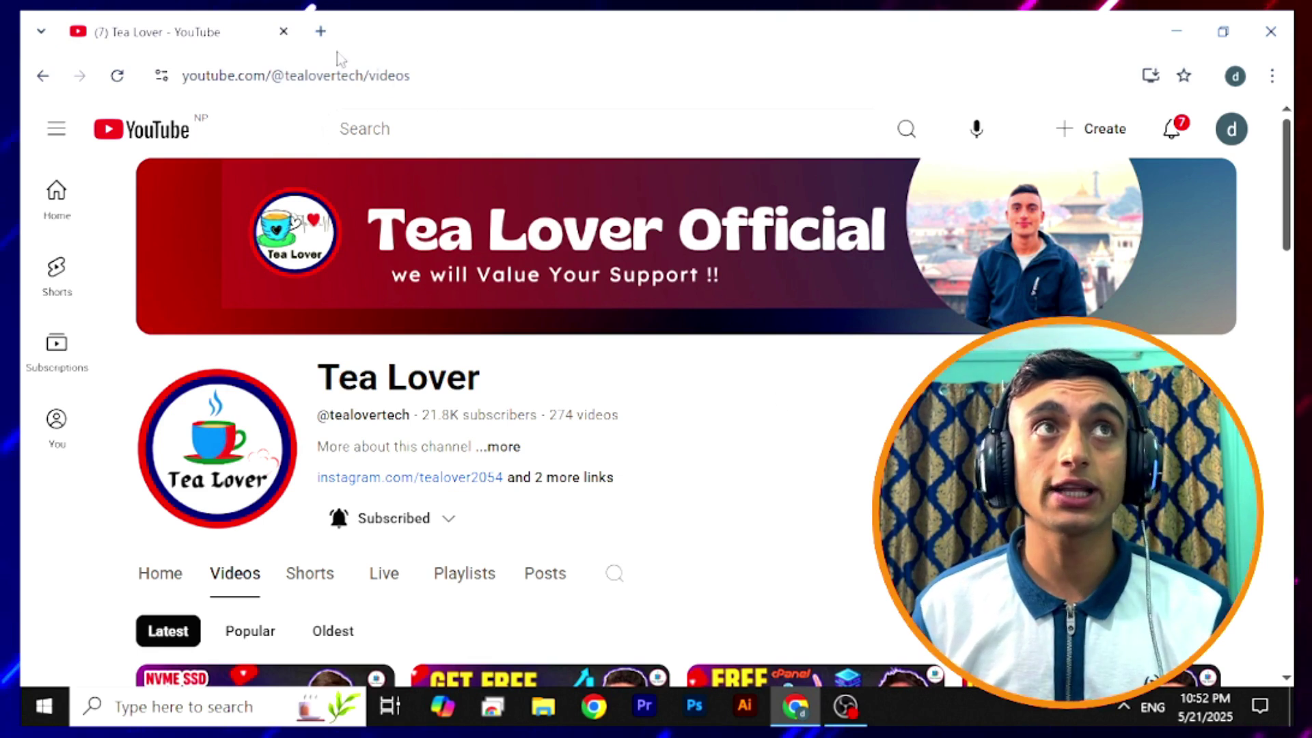
Open a new browser tab with the Google start page beside the YouTube Videos page
left_click(321, 31)
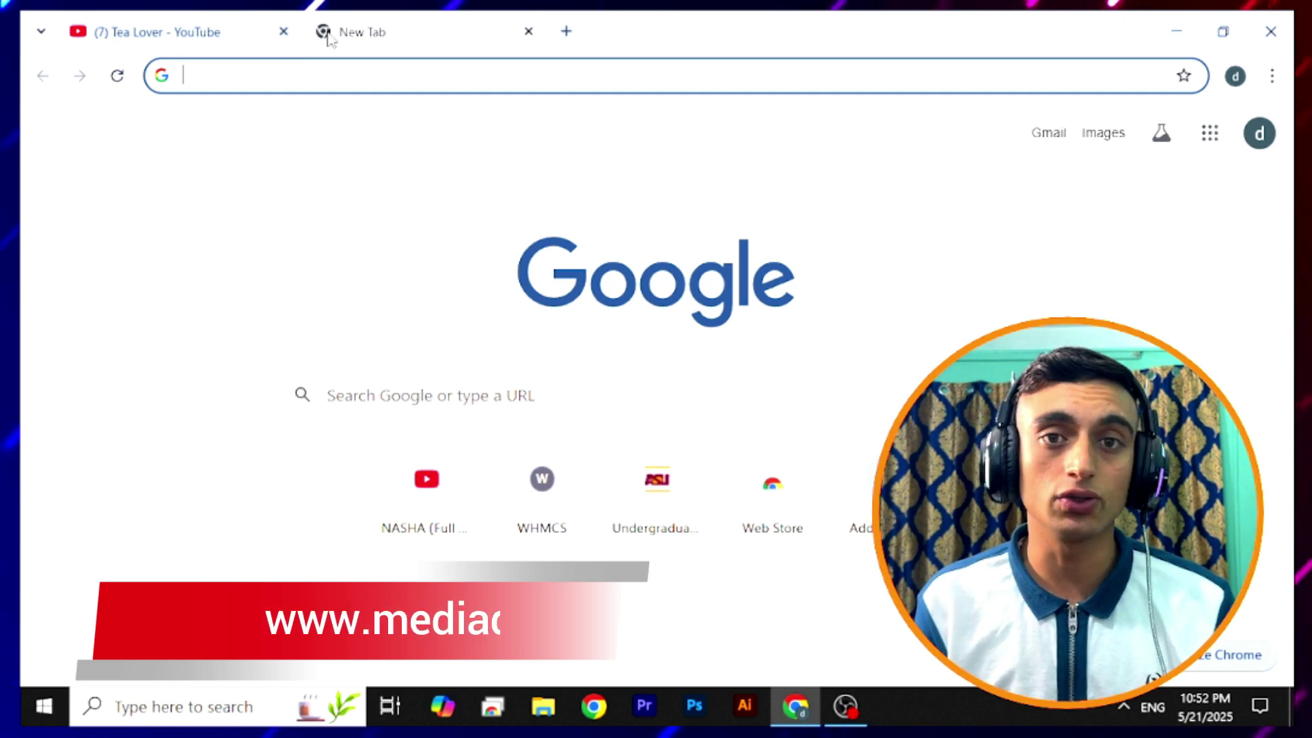
Load mediadl.app in the new tab
type("mediadl")
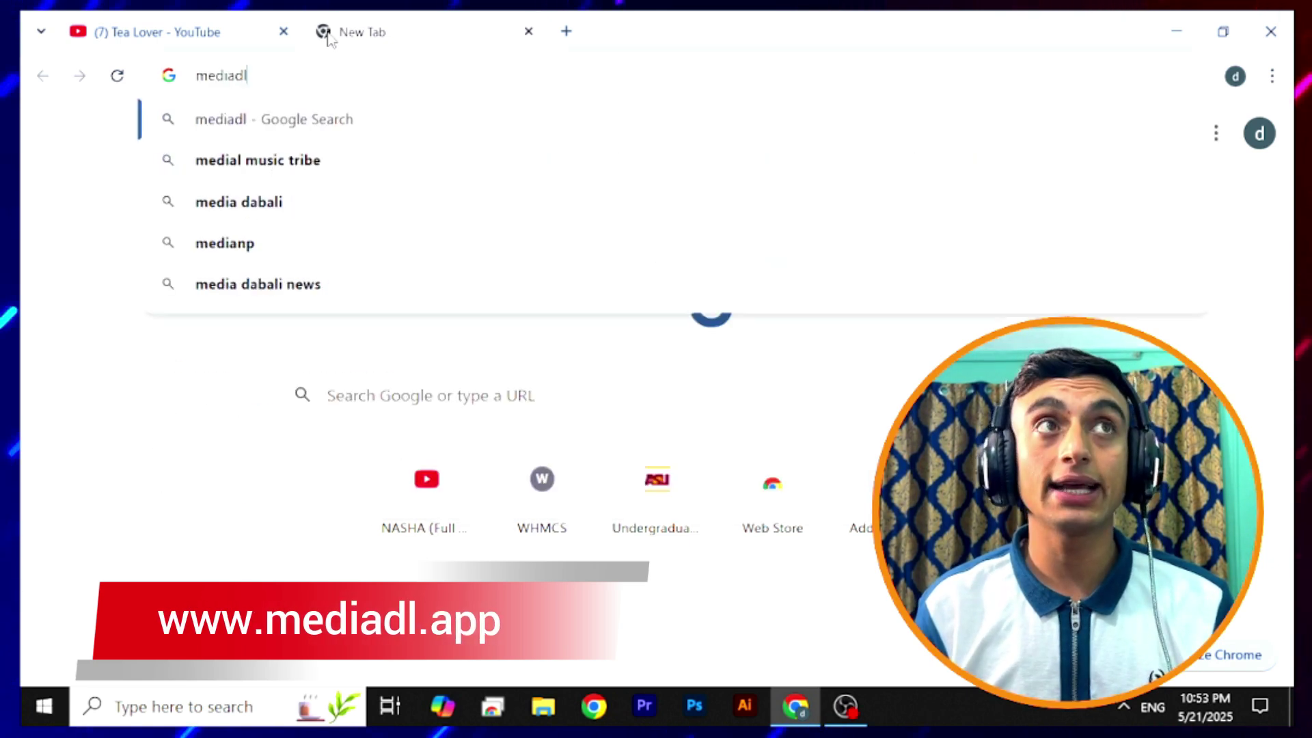
type(".app")
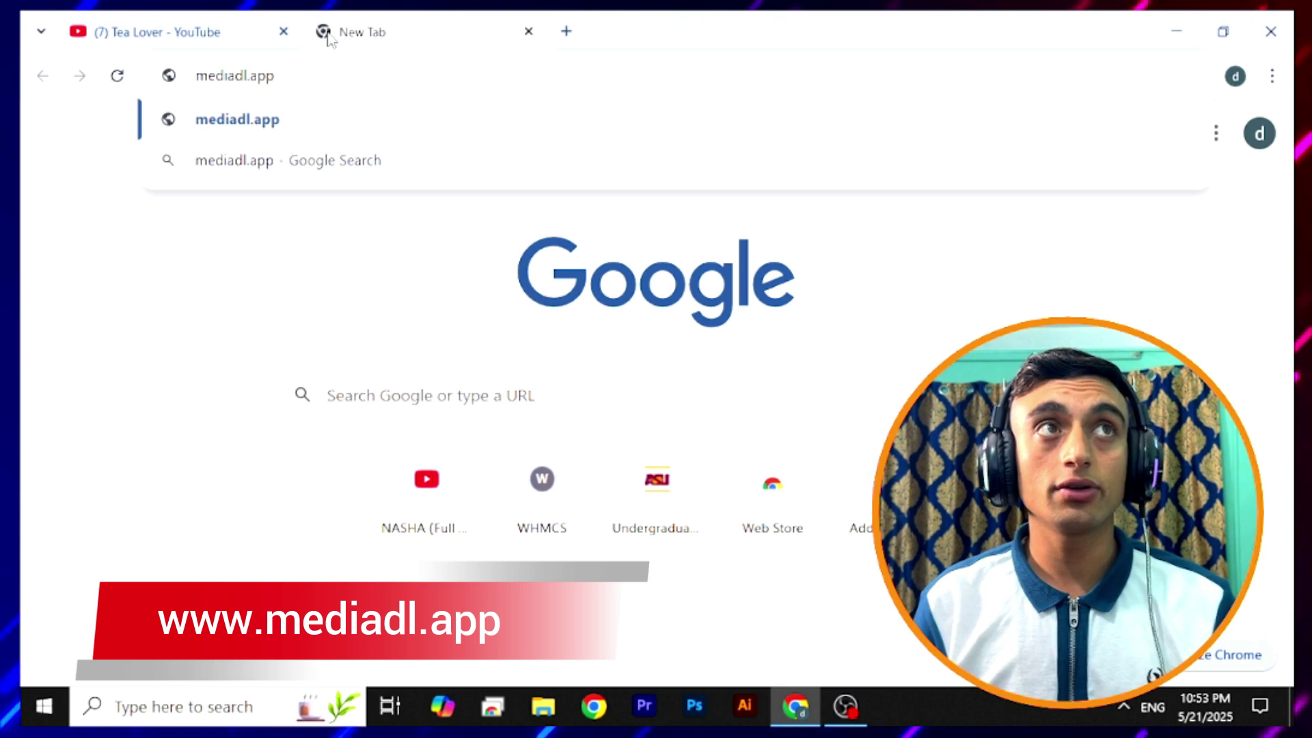
key("Return")
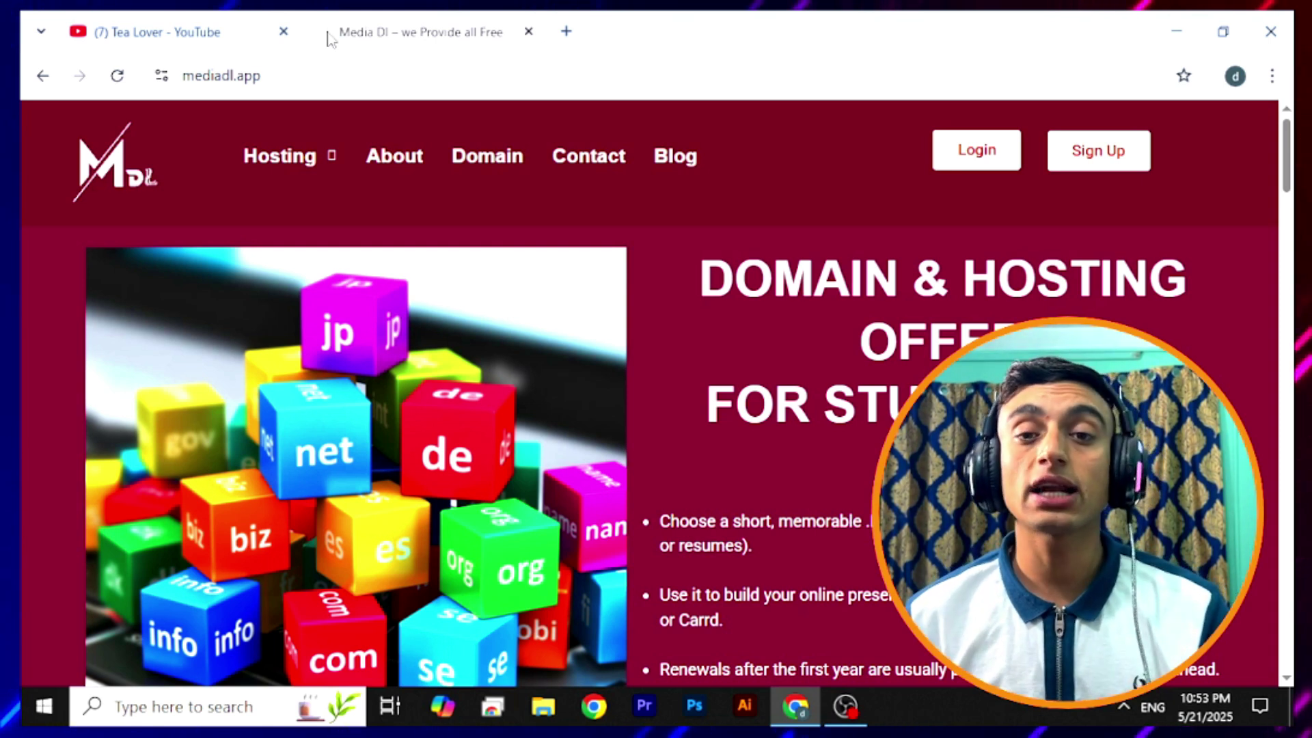
scroll(728, 344, "down", 7)
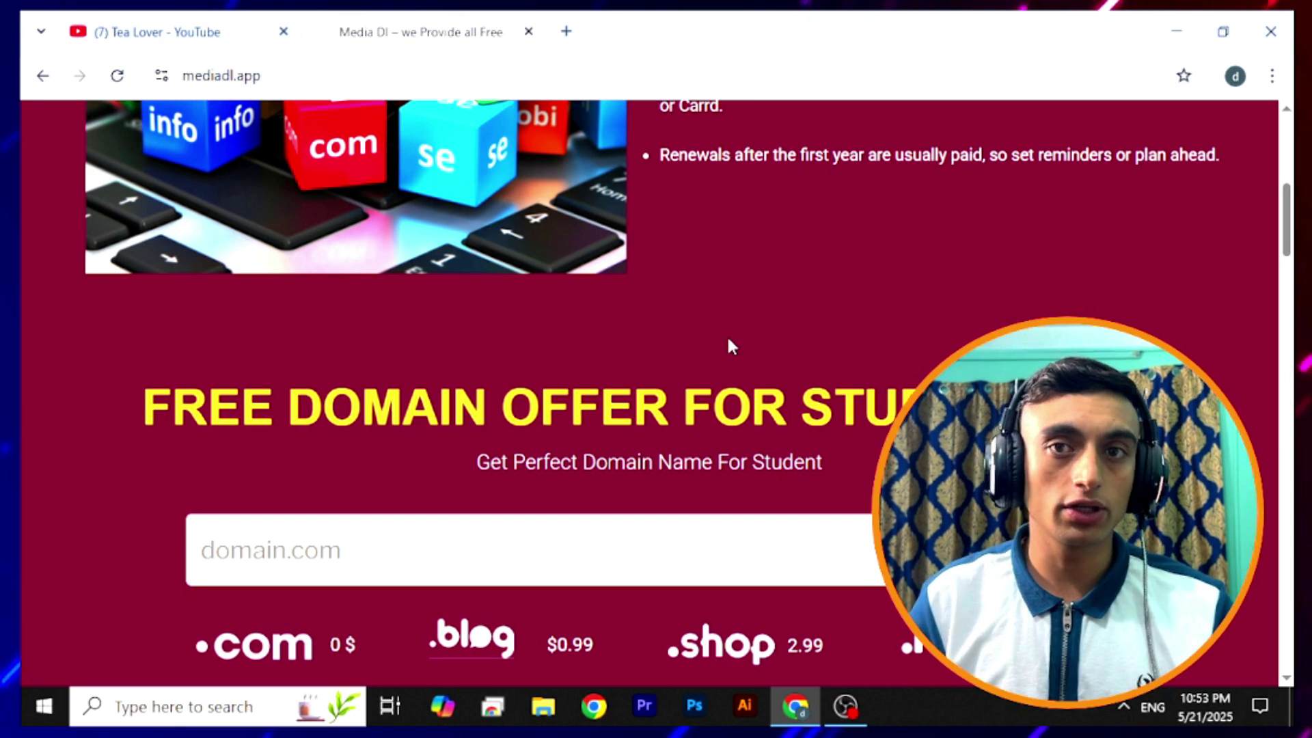
scroll(759, 362, "down", 3)
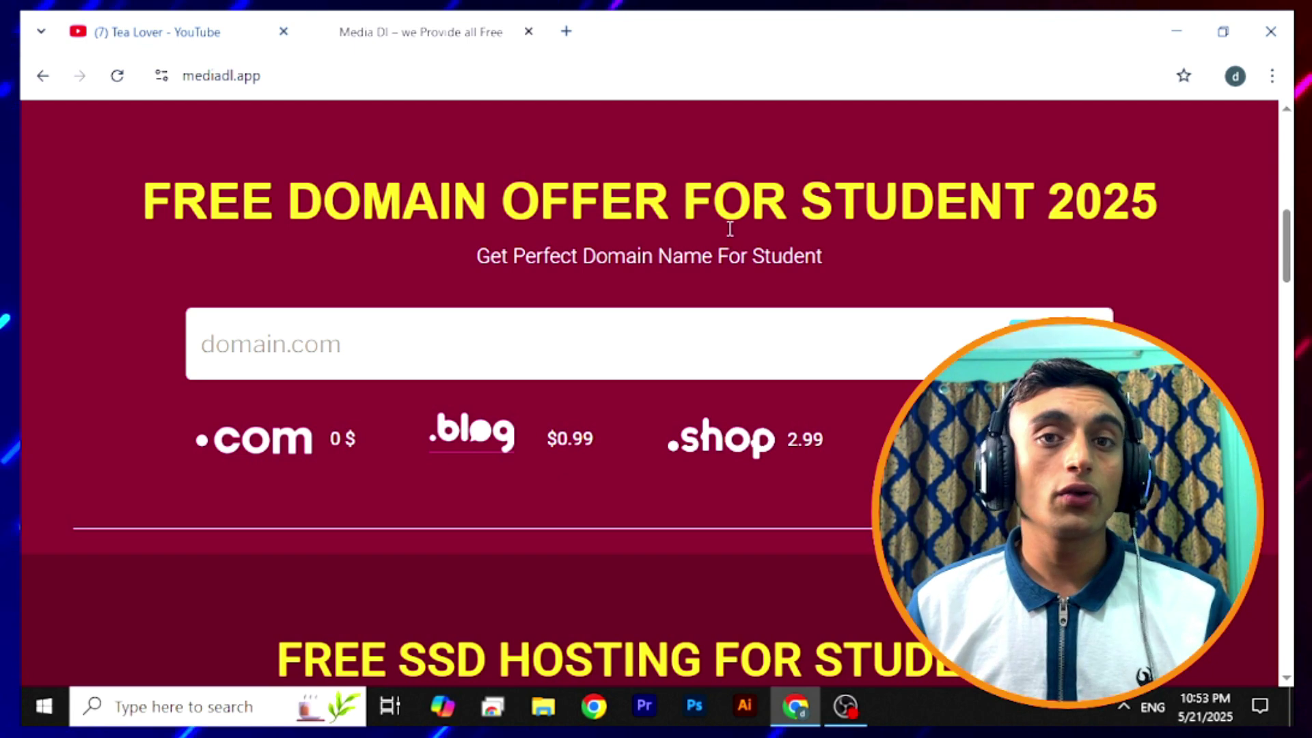
scroll(731, 243, "down", 5)
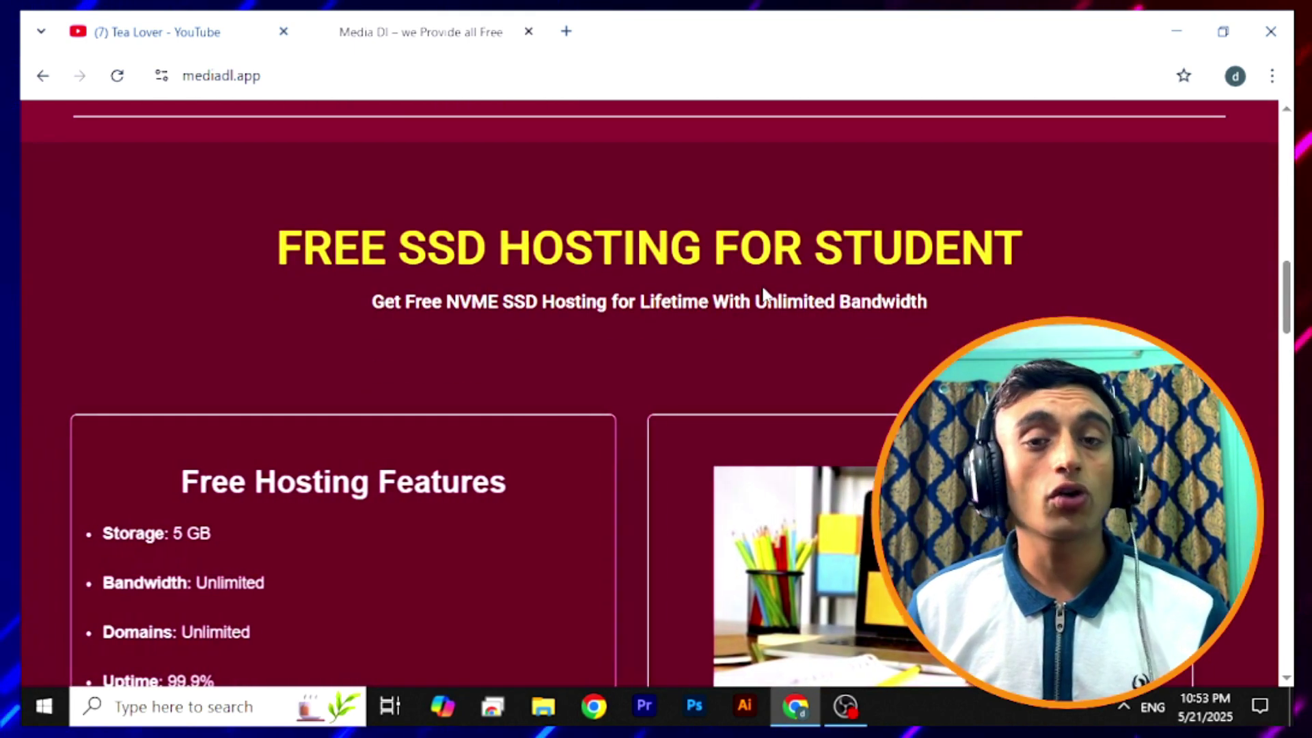
scroll(759, 296, "down", 1)
scroll(771, 299, "down", 1)
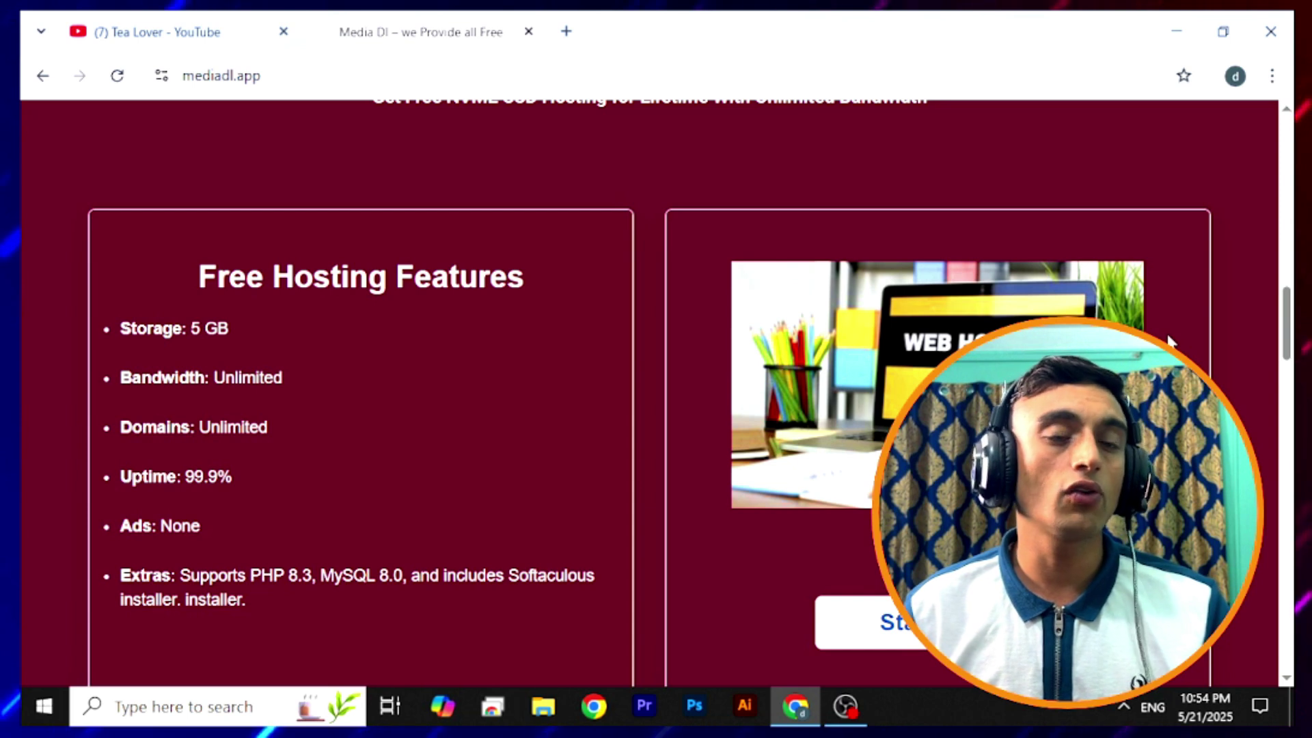
scroll(1170, 342, "down", 4)
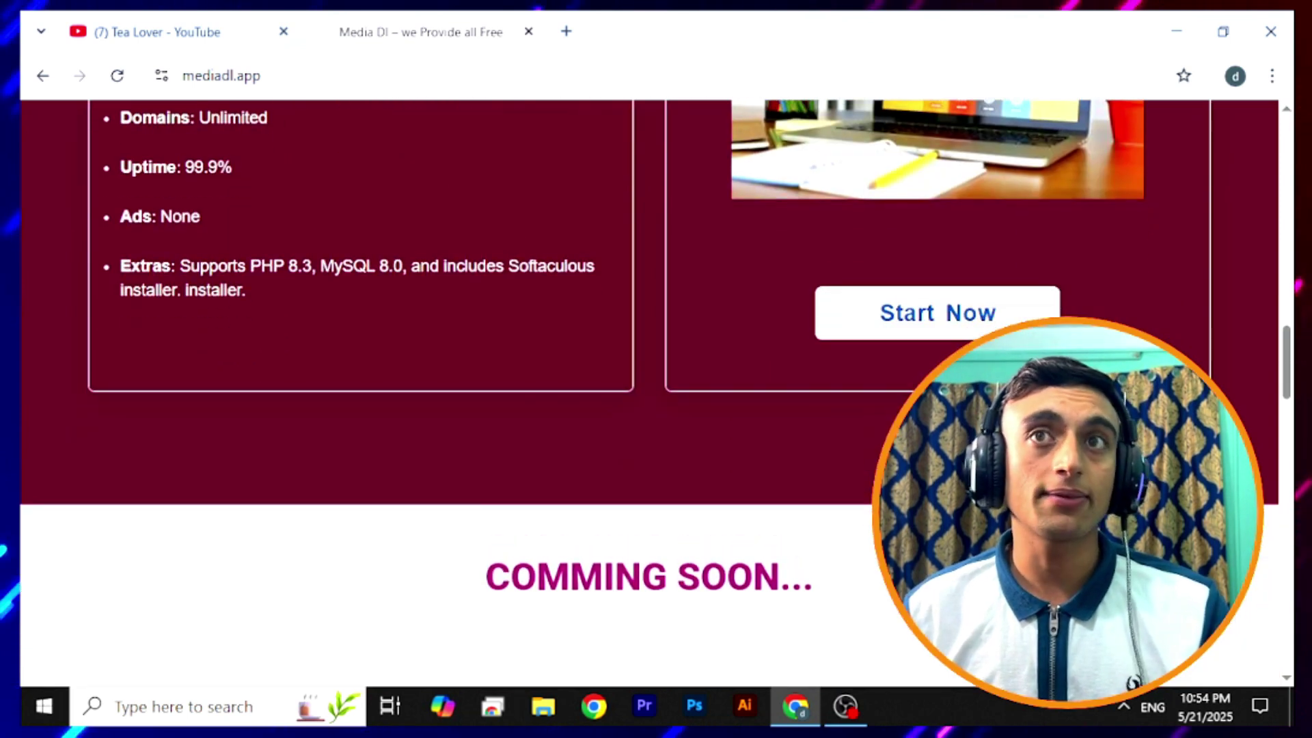
scroll(1170, 342, "down", 3)
scroll(649, 393, "down", 2)
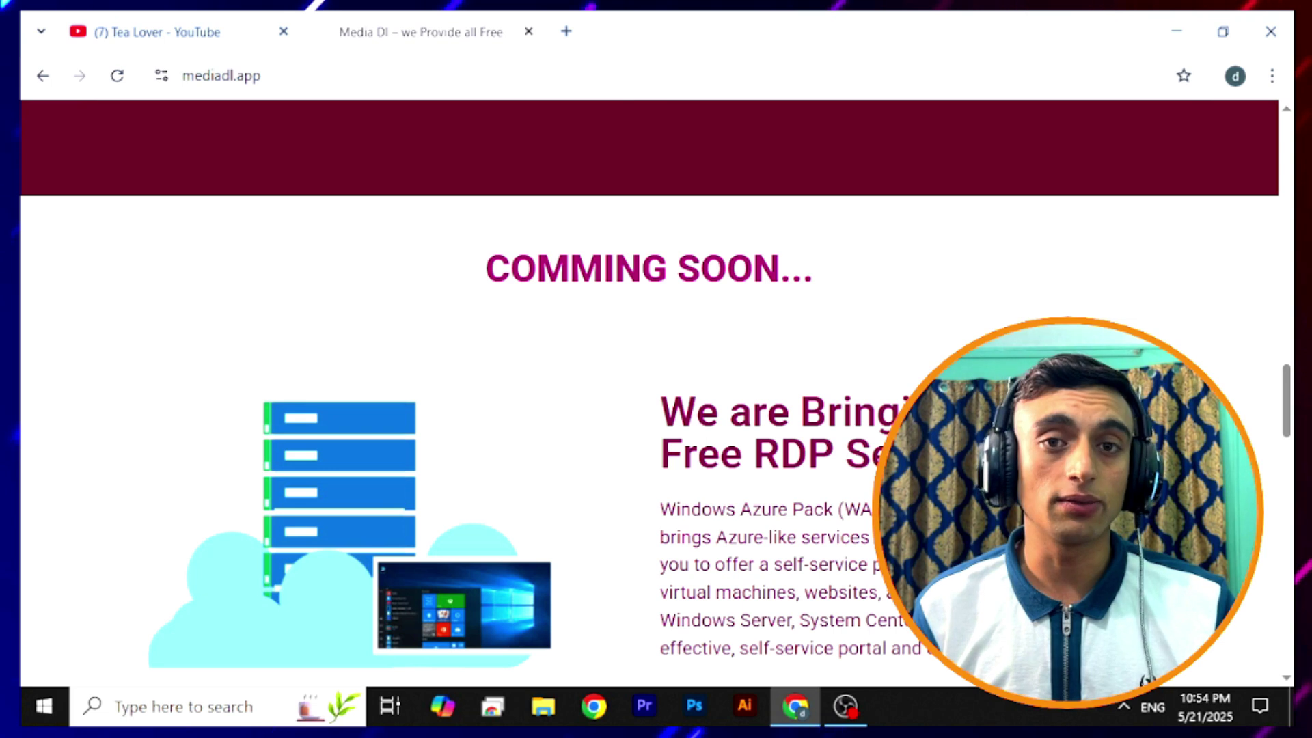
scroll(220, 119, "up", 2)
scroll(854, 437, "up", 15)
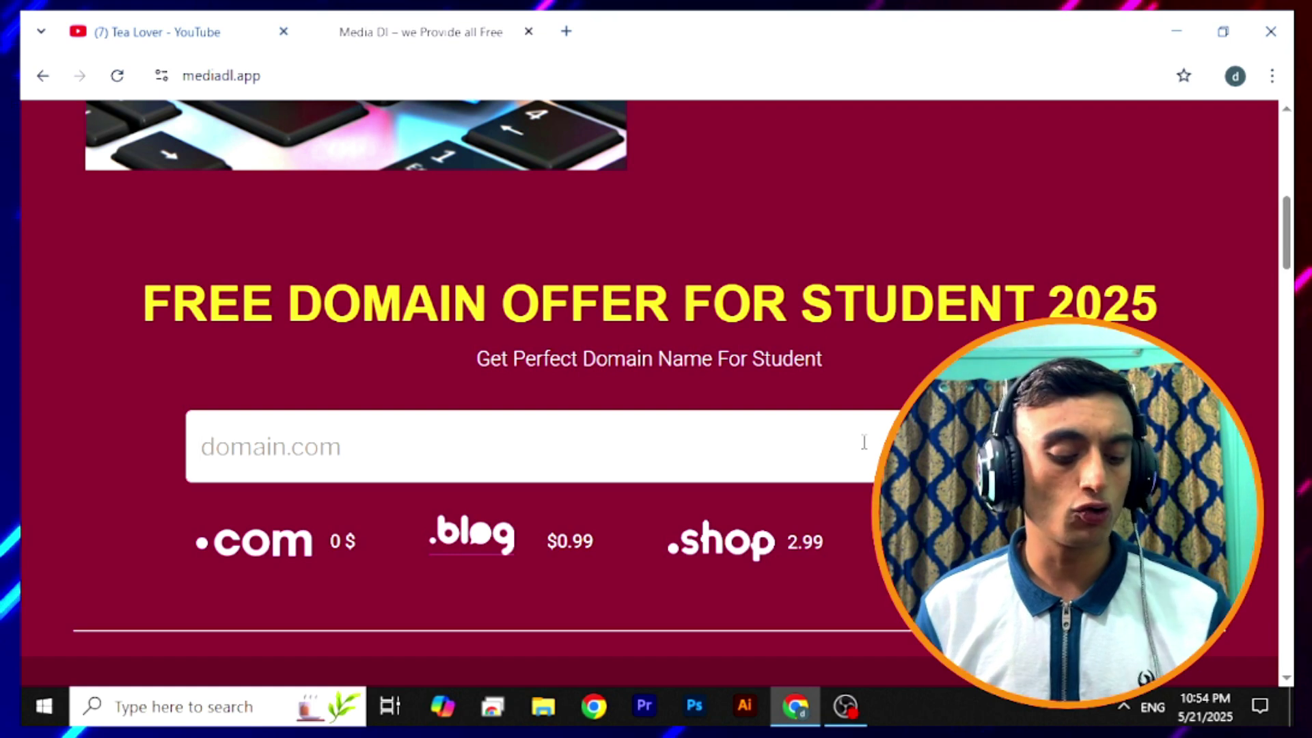
Search for ourfreetool.com, pick the available result and submit it with the captcha
type("ourfreetools")
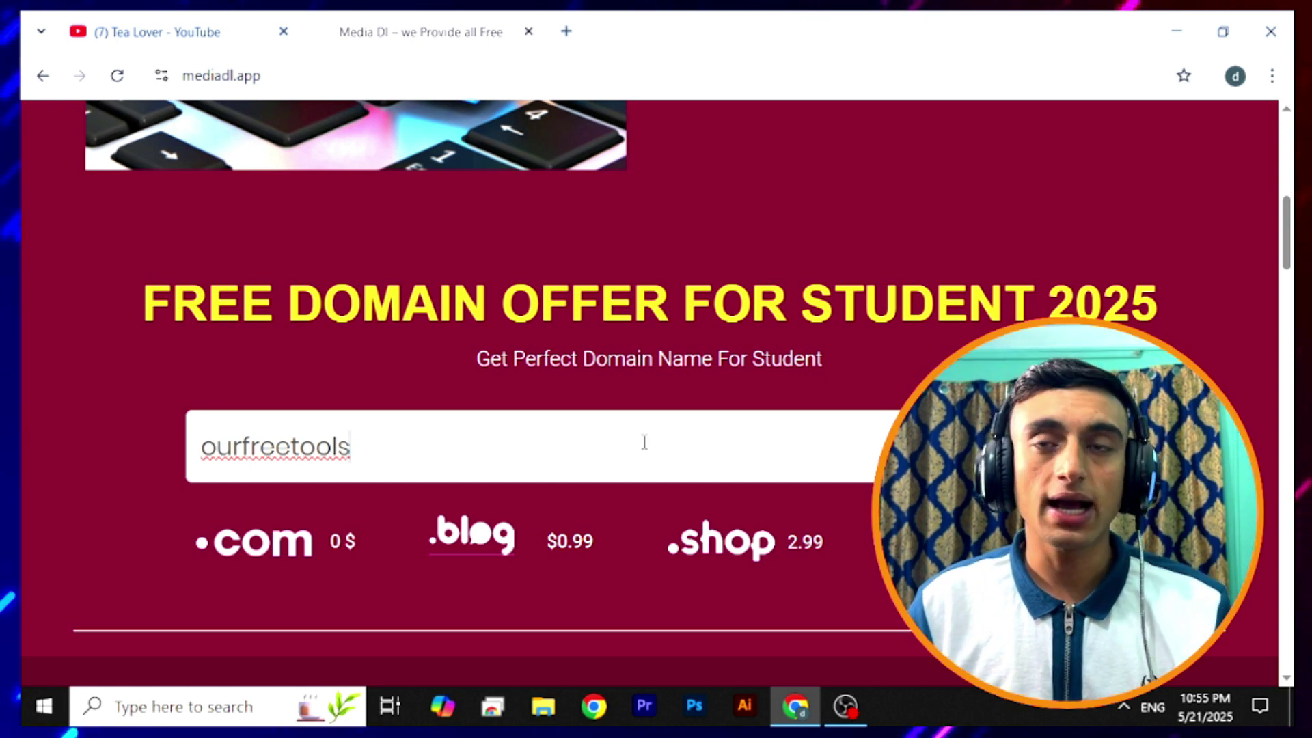
key("BackSpace")
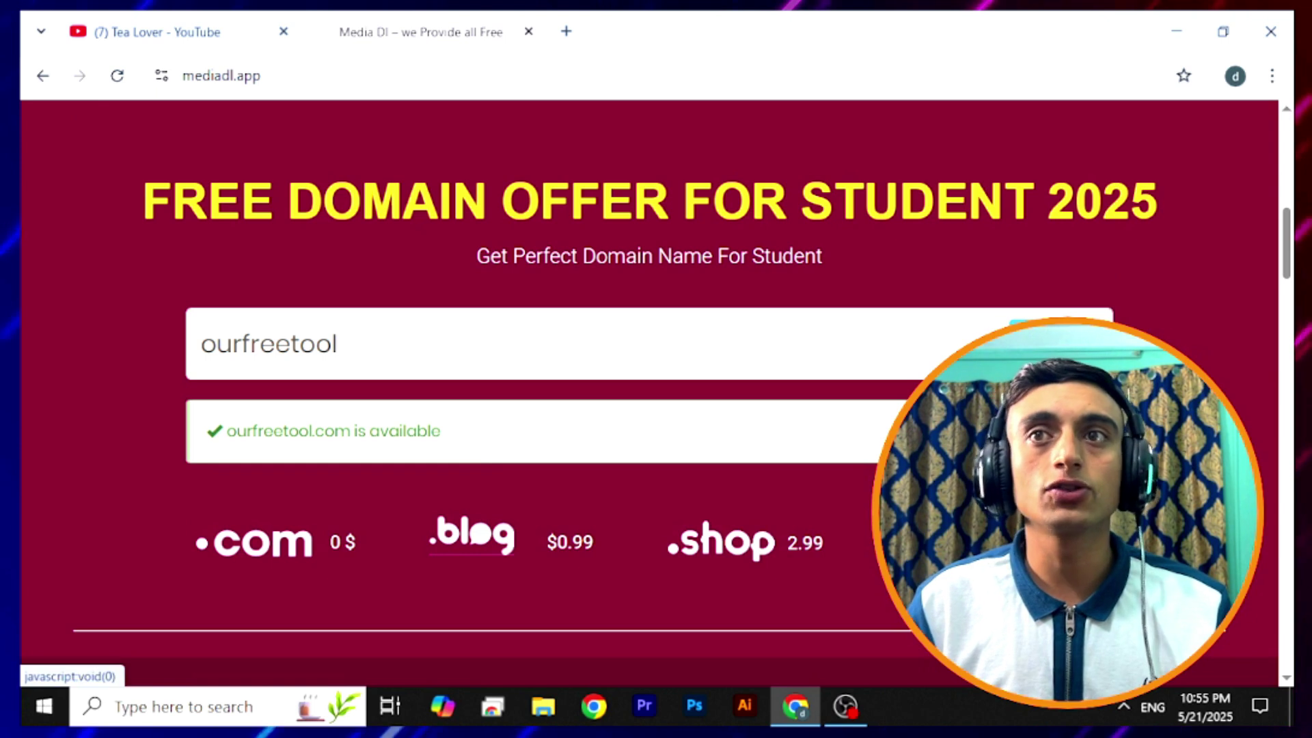
left_click(957, 431)
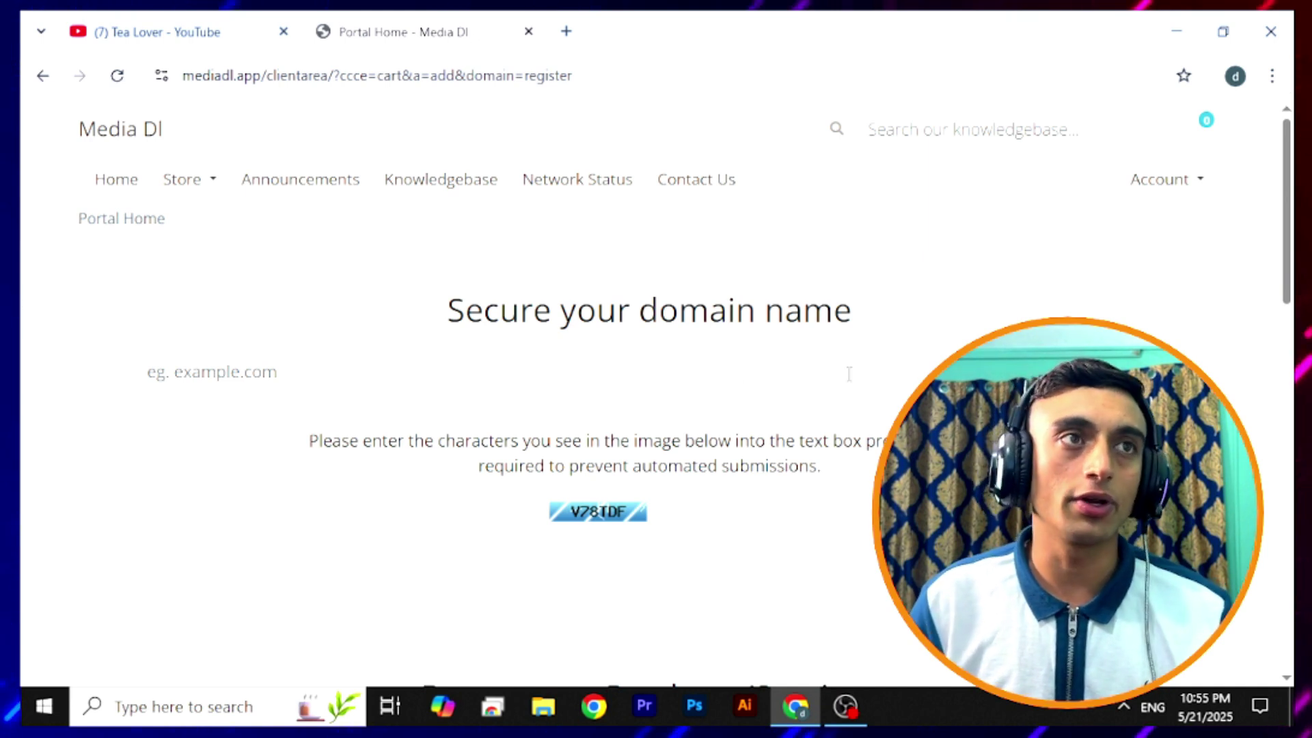
left_click(728, 376)
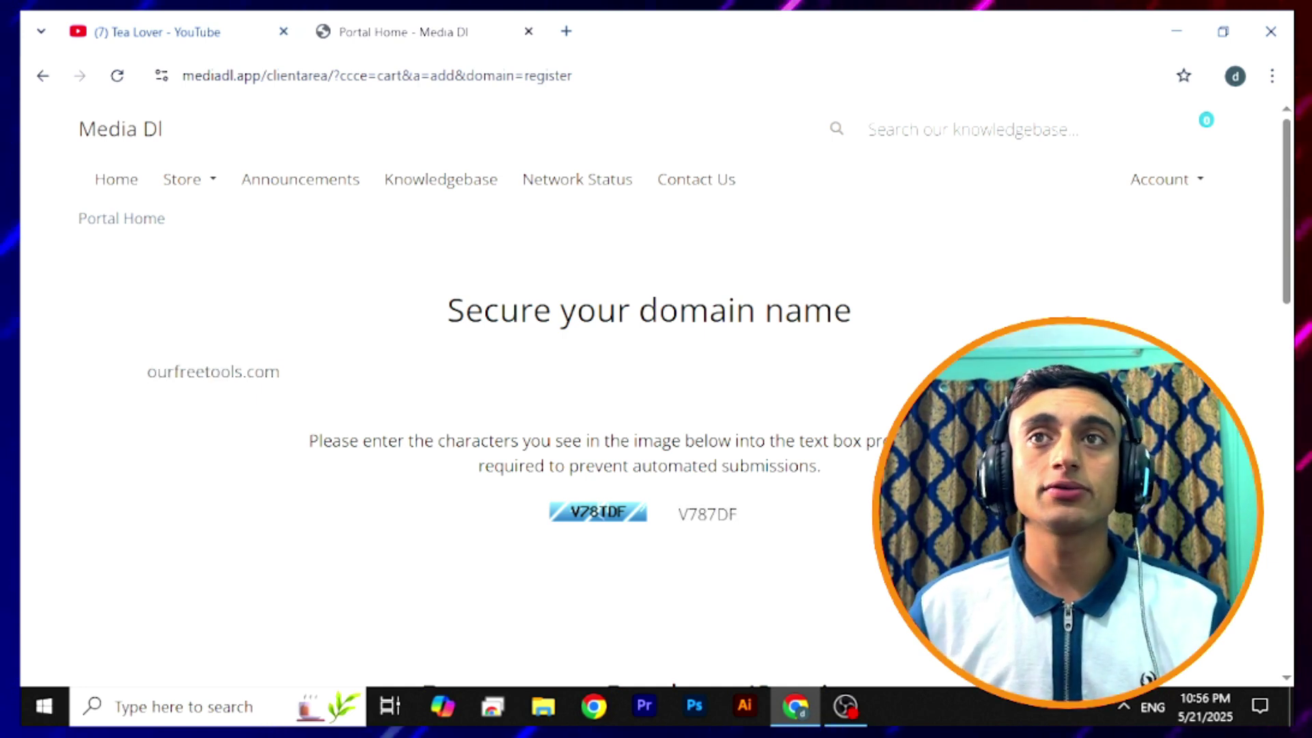
key("Return")
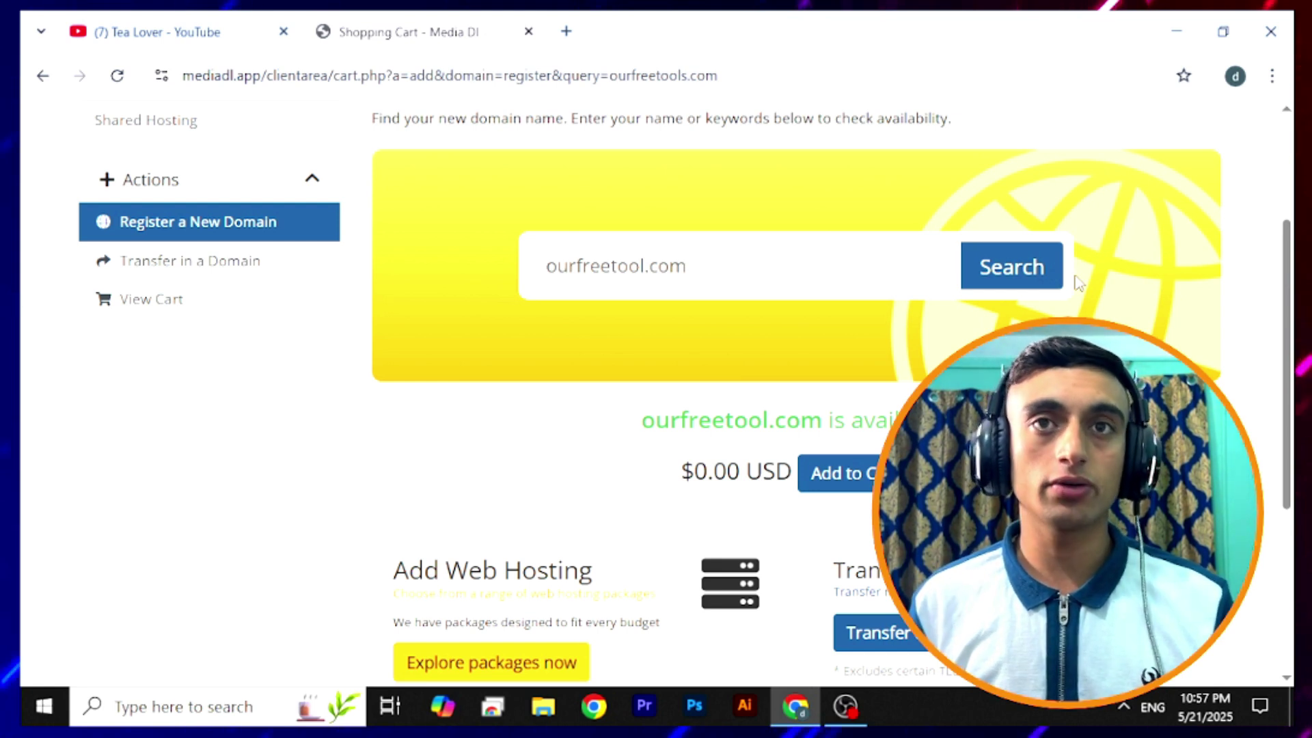
Add free ourfreetool.com to the cart and continue past its 1-year domain configuration
left_click(865, 489)
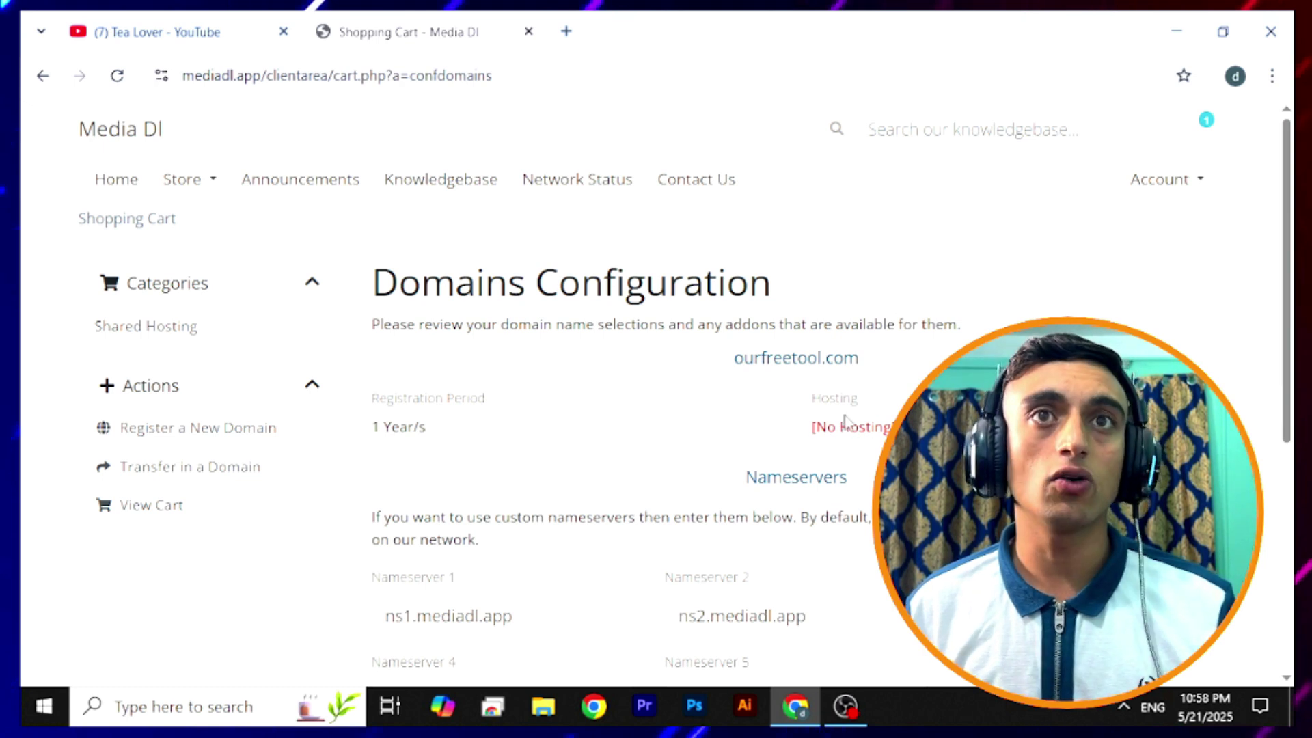
scroll(507, 497, "down", 2)
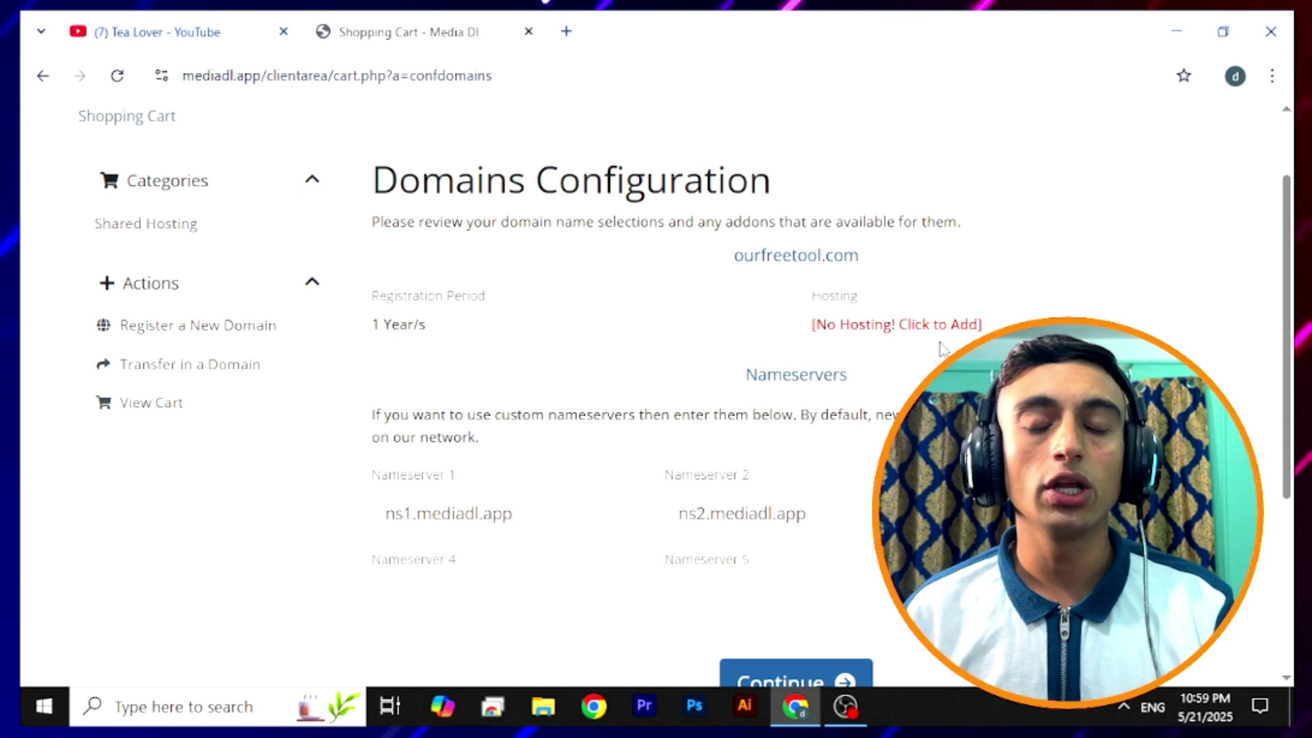
scroll(941, 345, "down", 3)
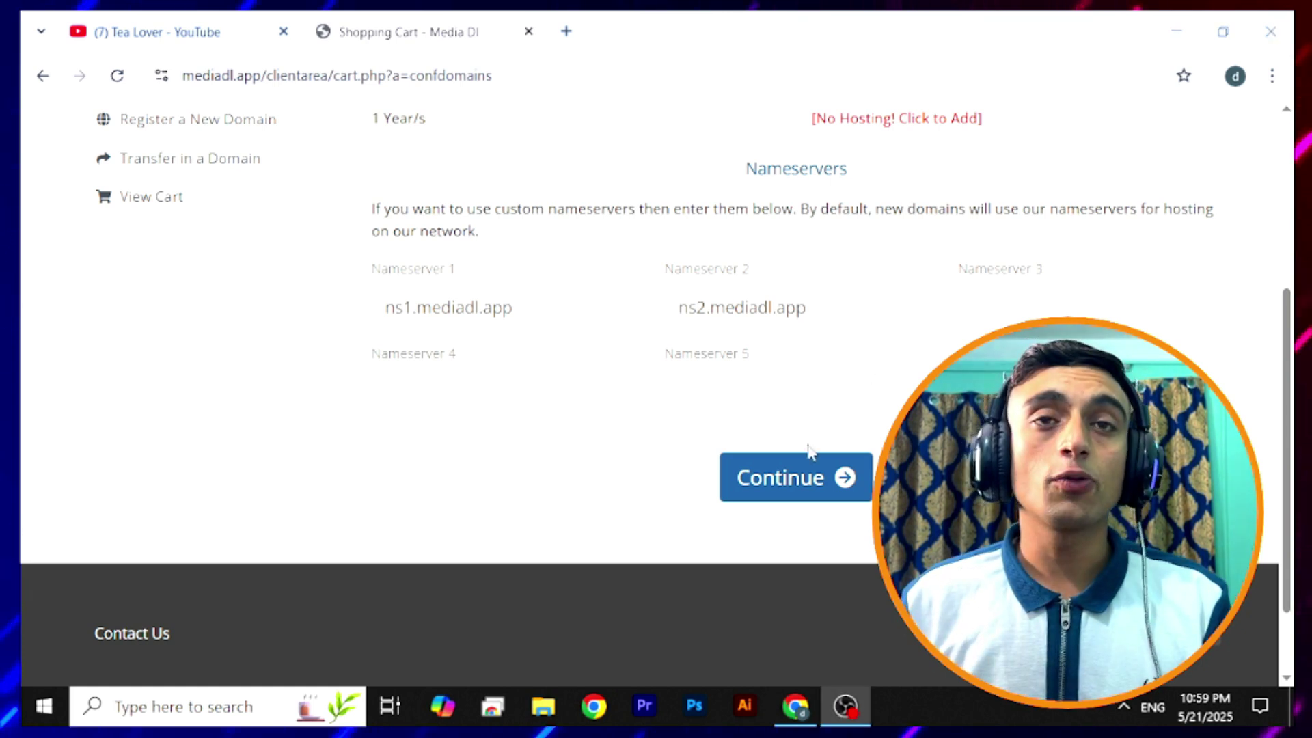
left_click(797, 478)
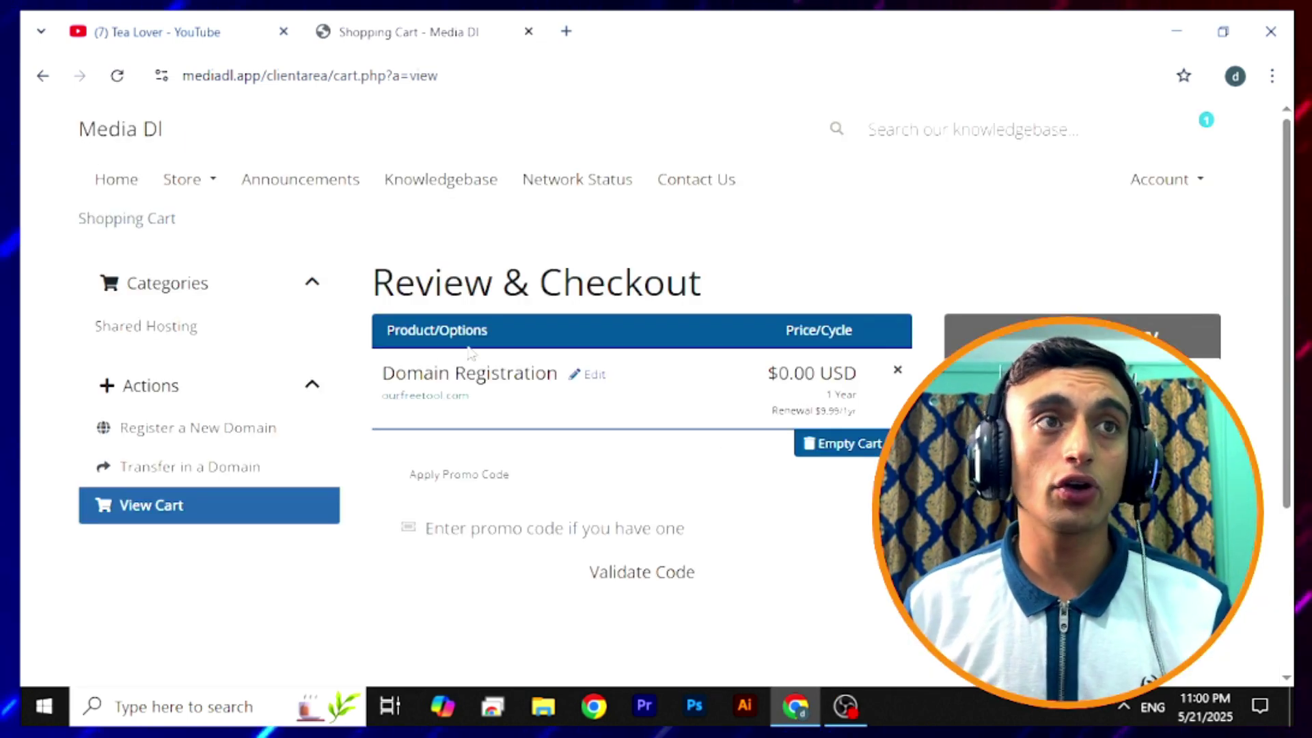
Review ourfreetool.com at $0.00 with $9.99/yr renewal, then proceed to checkout
left_click_drag(382, 395, 479, 401)
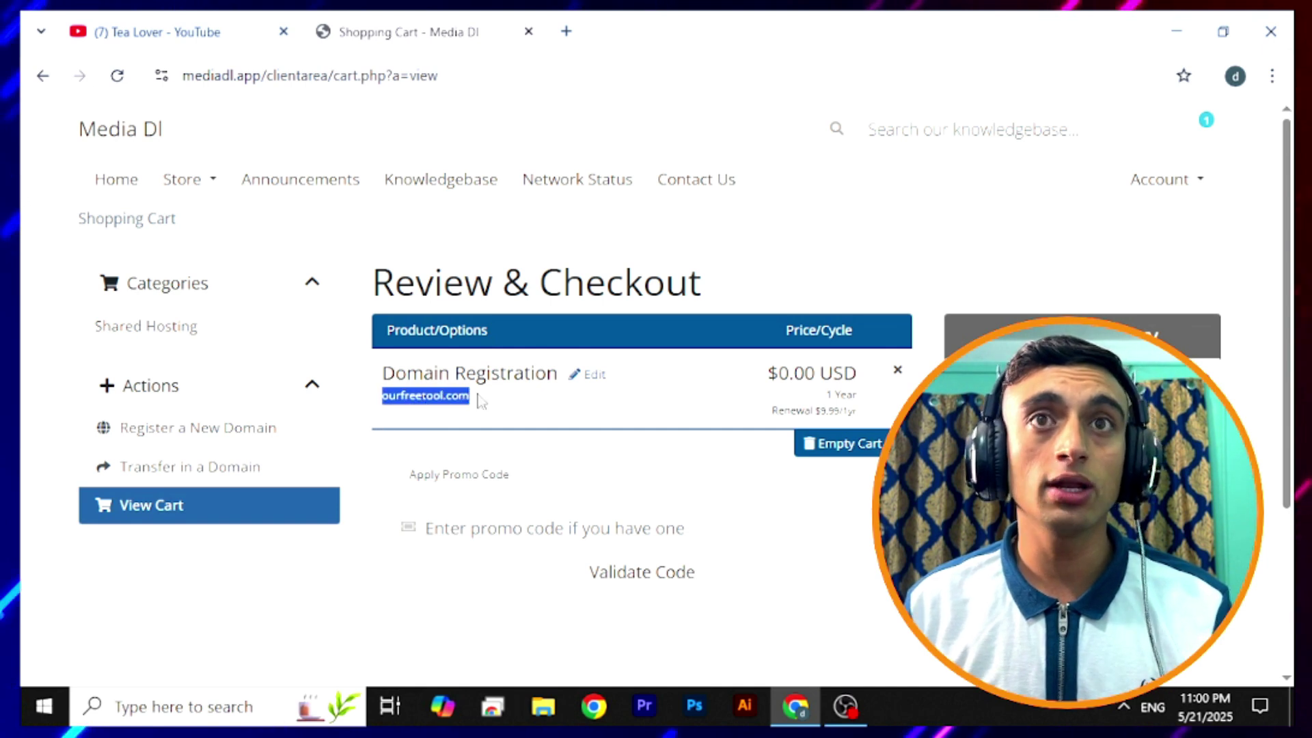
left_click(739, 386)
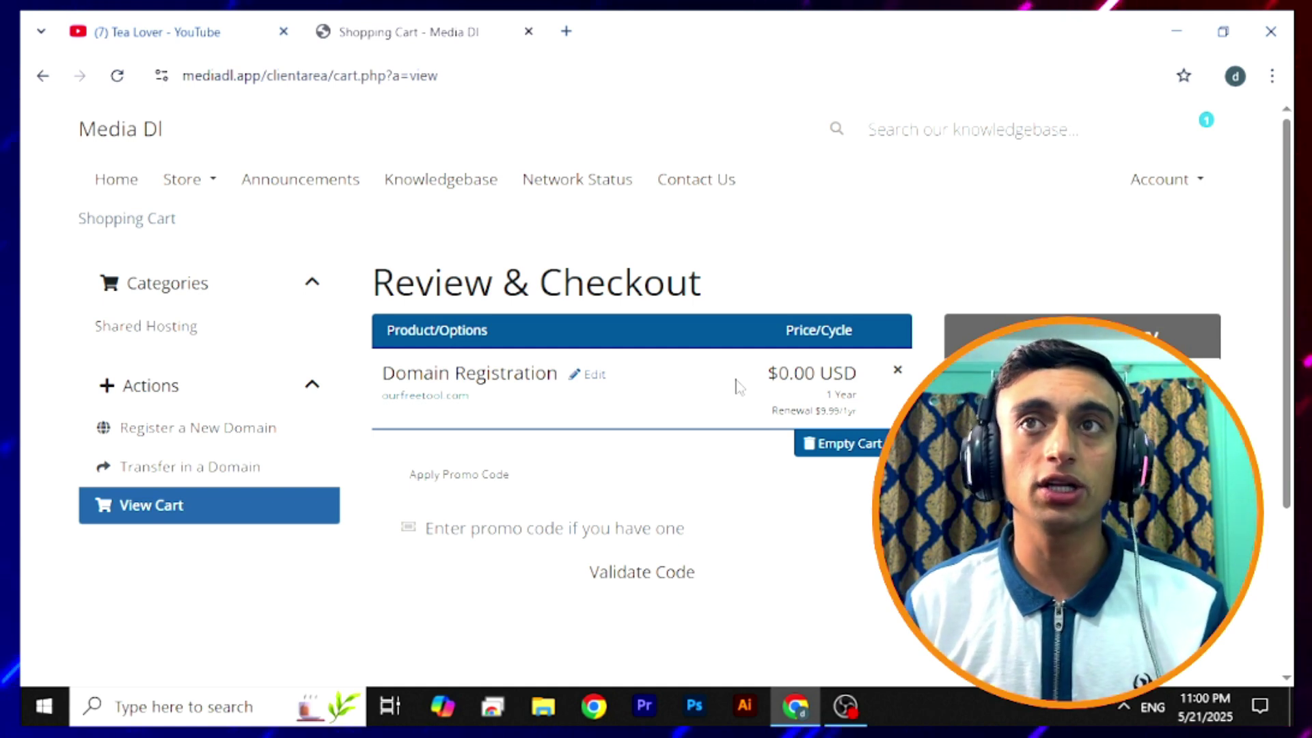
scroll(759, 376, "down", 3)
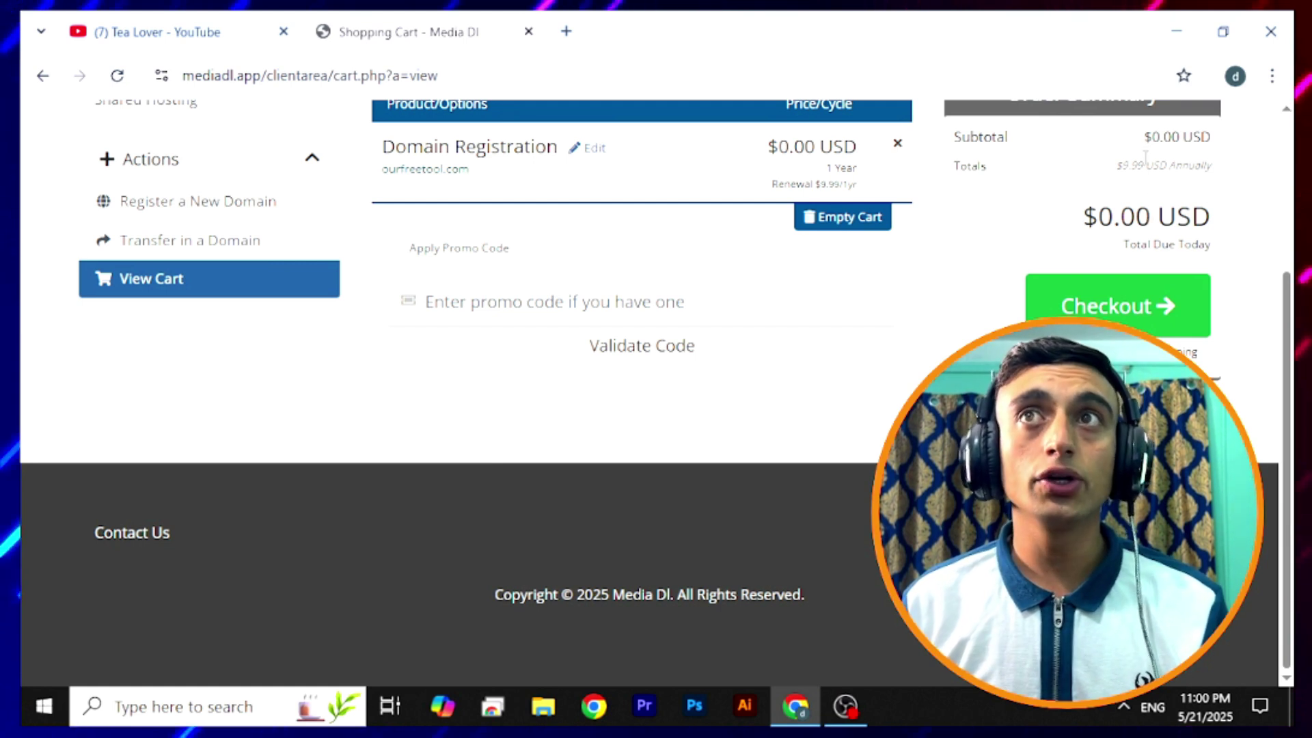
left_click_drag(1211, 166, 1128, 171)
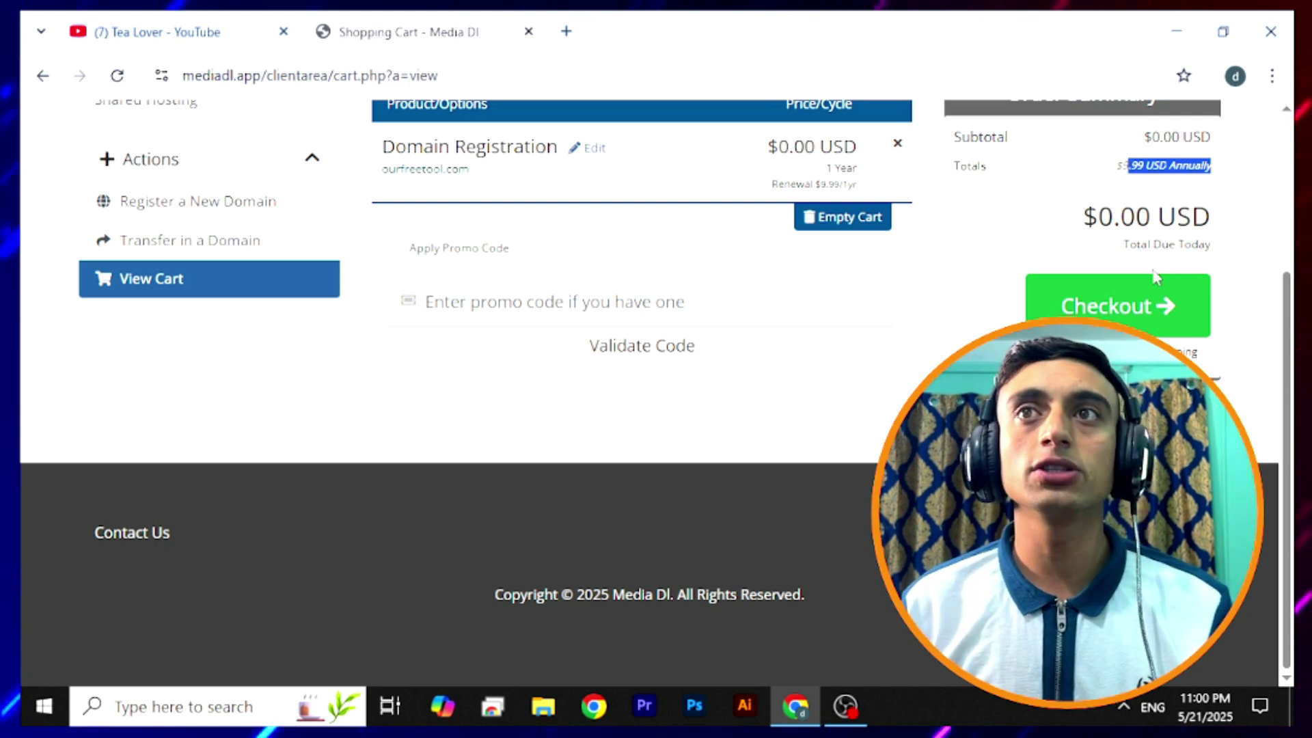
left_click(1155, 299)
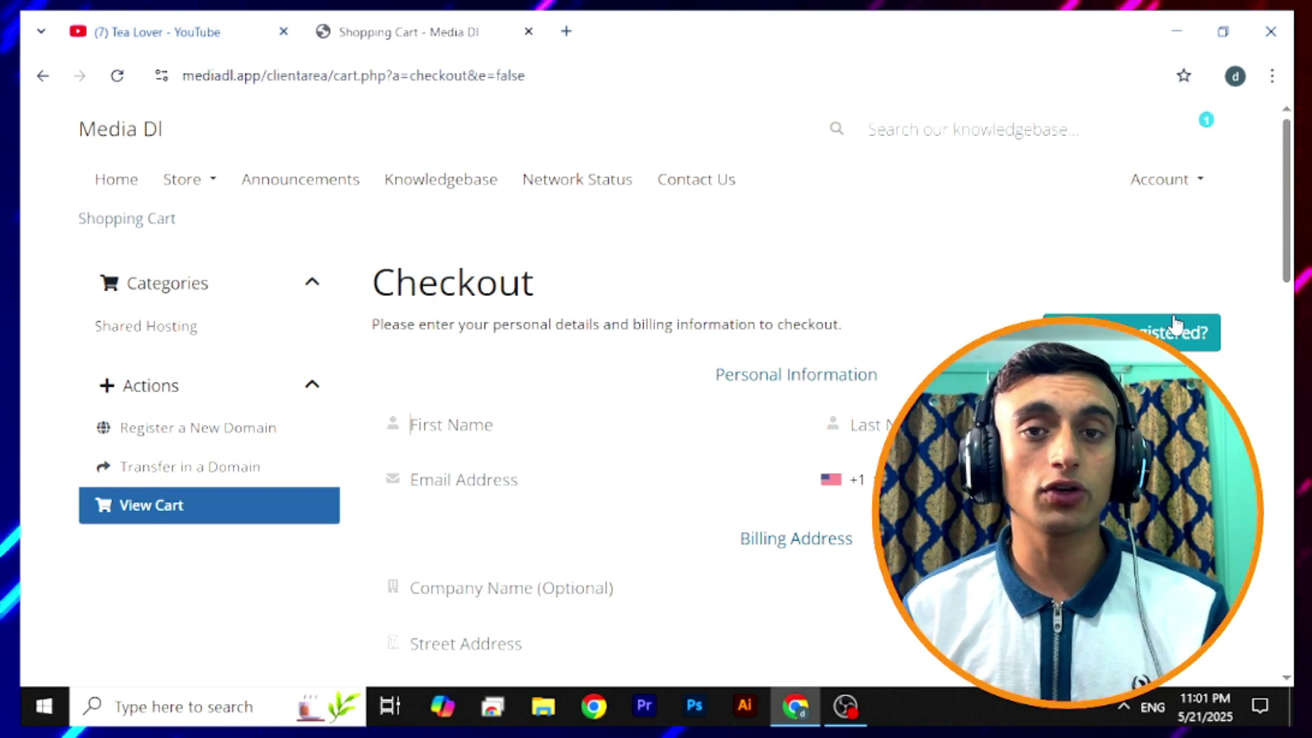
Complete the order for the free ourfreetool.com registration at the bottom of the checkout page
scroll(793, 431, "down", 10)
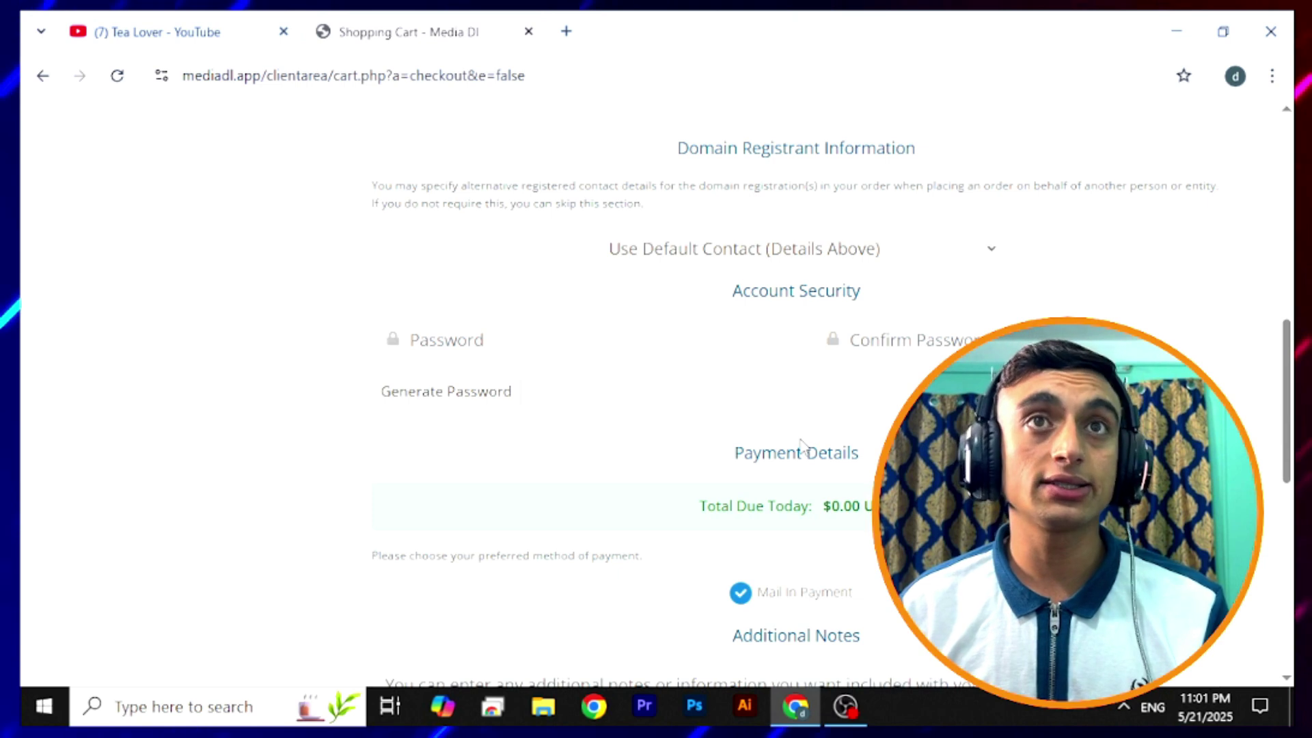
scroll(799, 441, "up", 3)
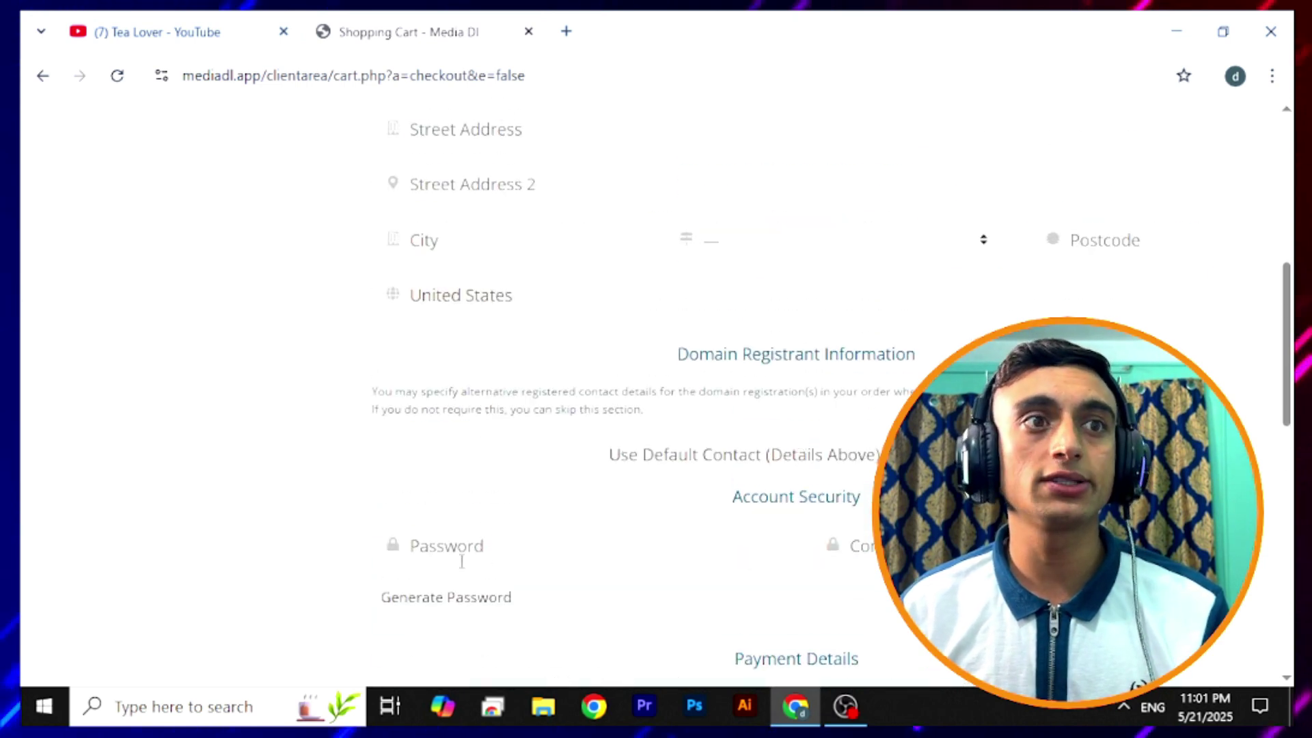
scroll(861, 581, "down", 3)
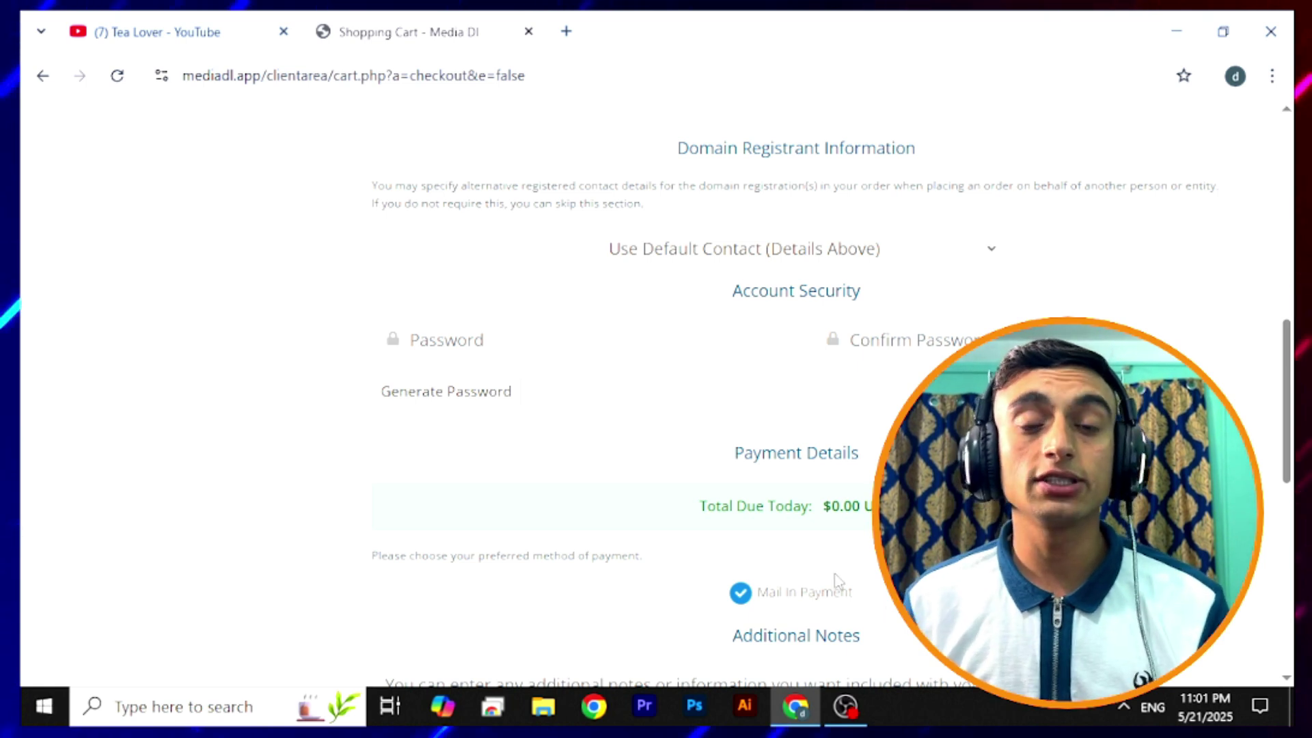
scroll(844, 514, "down", 4)
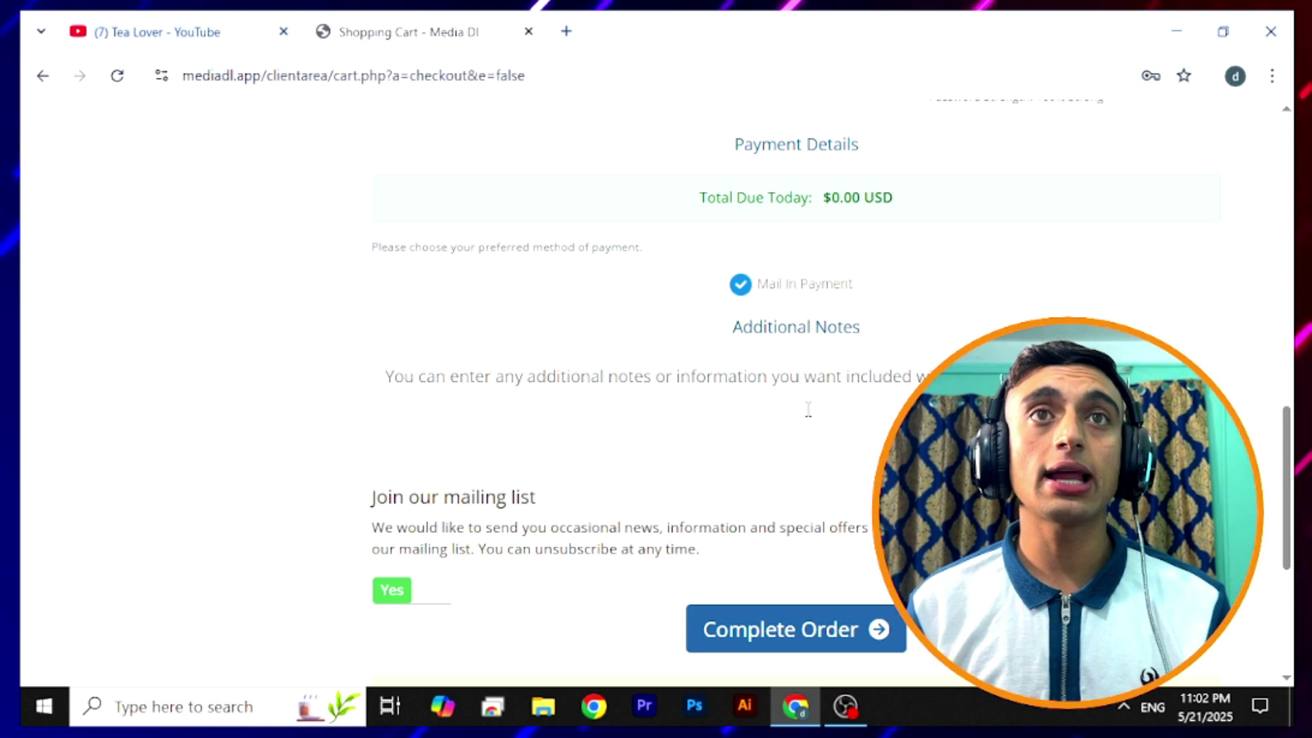
scroll(808, 410, "down", 2)
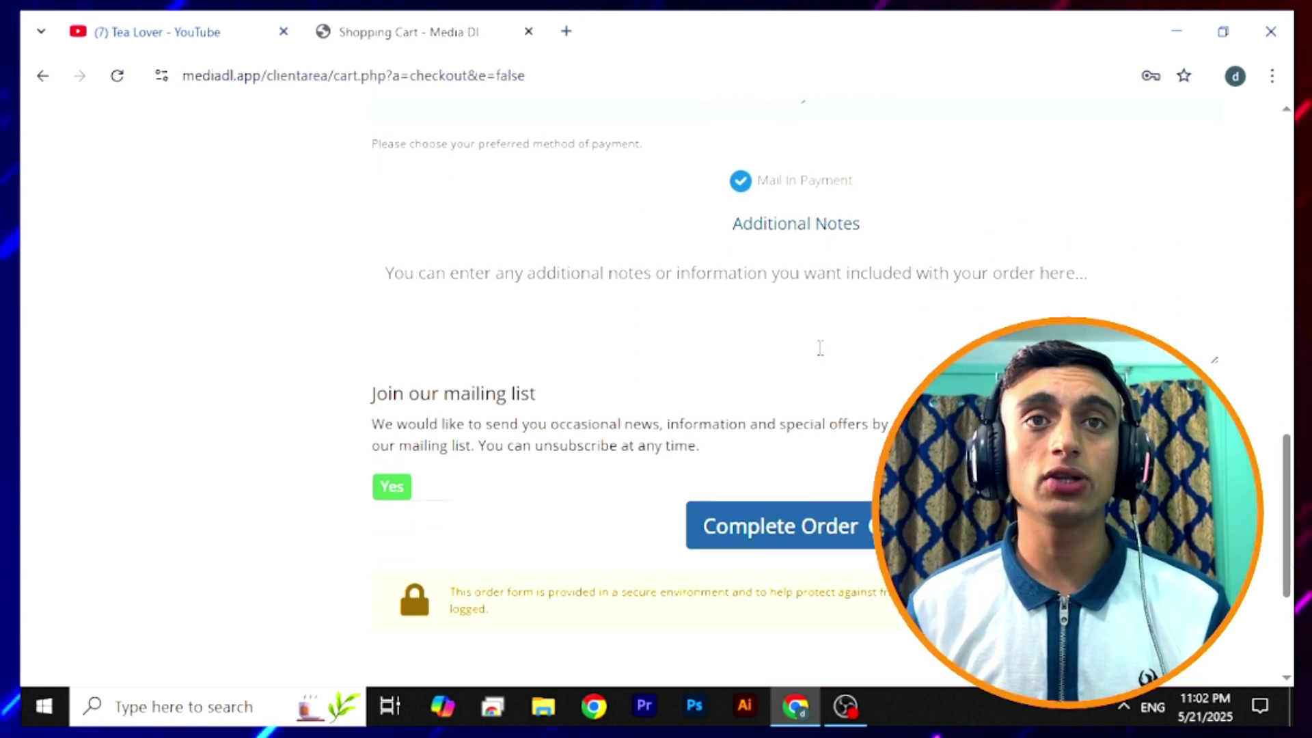
left_click(788, 545)
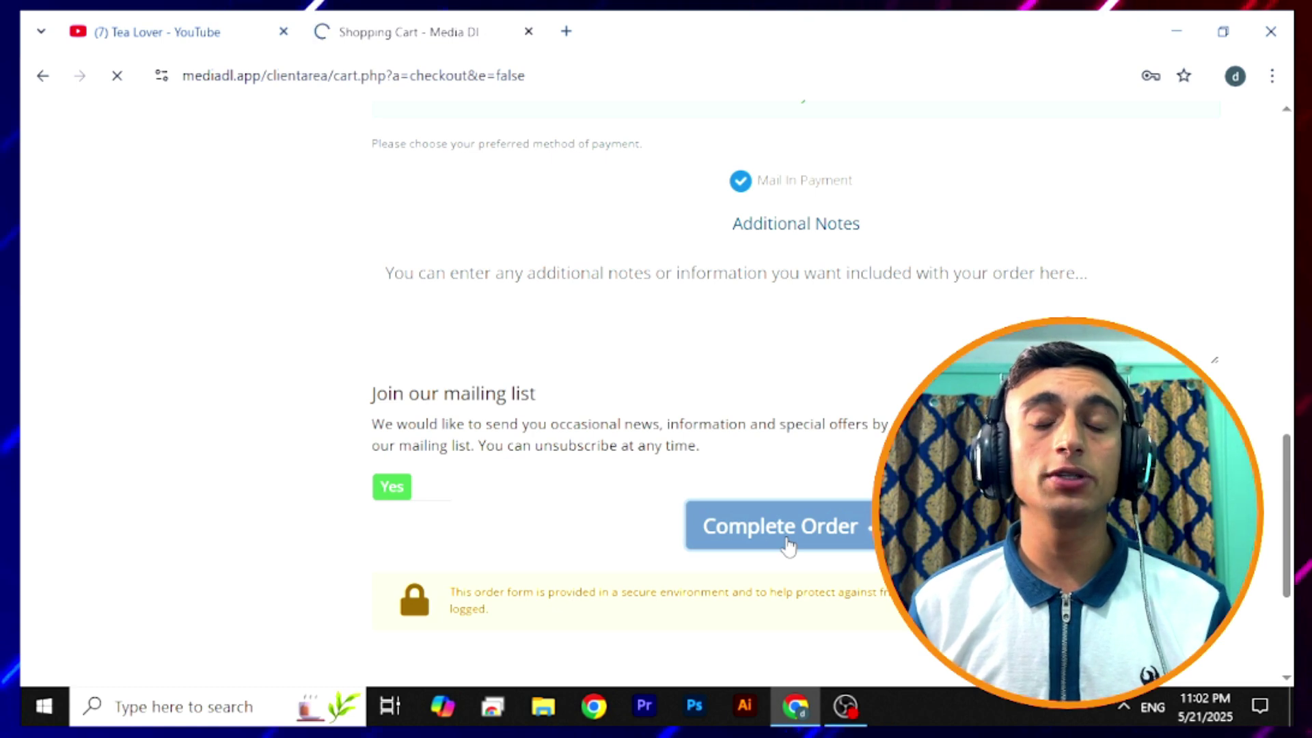
scroll(788, 546, "down", 1)
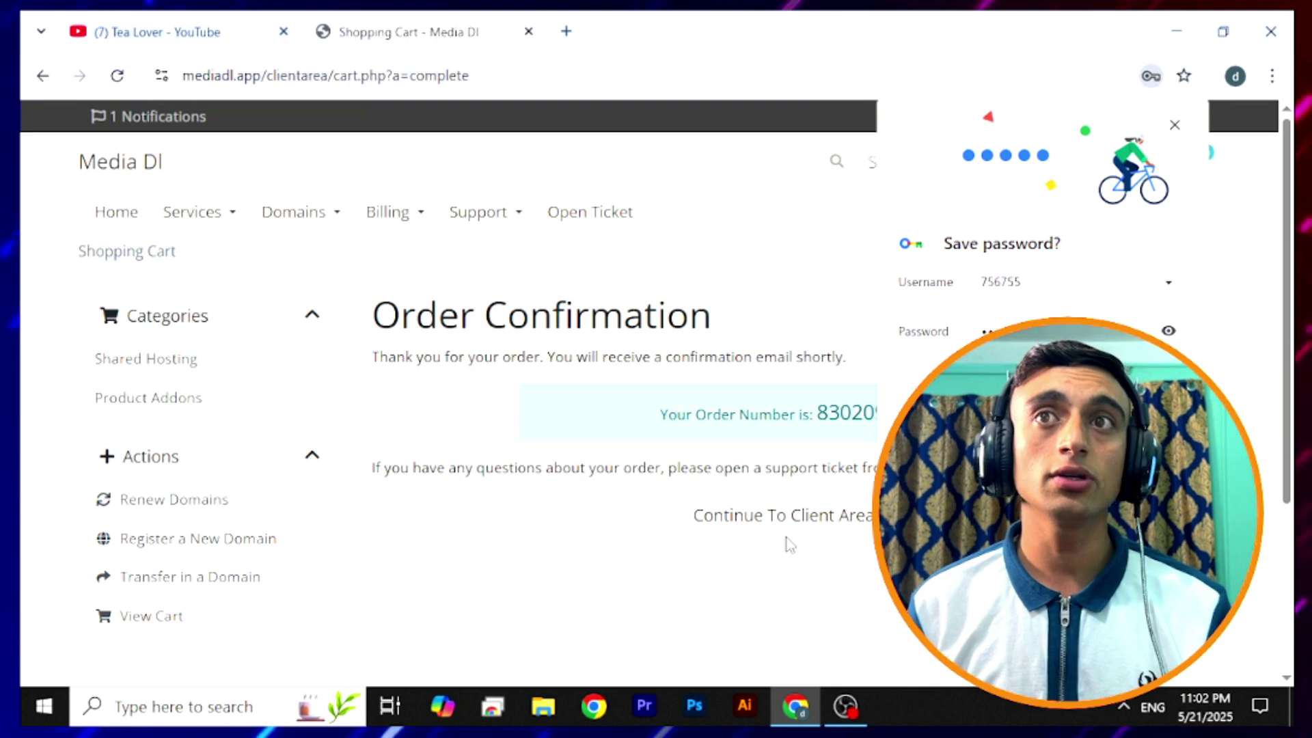
Dismiss the password prompt, mark the order number, and continue to the Client Area
left_click_drag(696, 414, 798, 414)
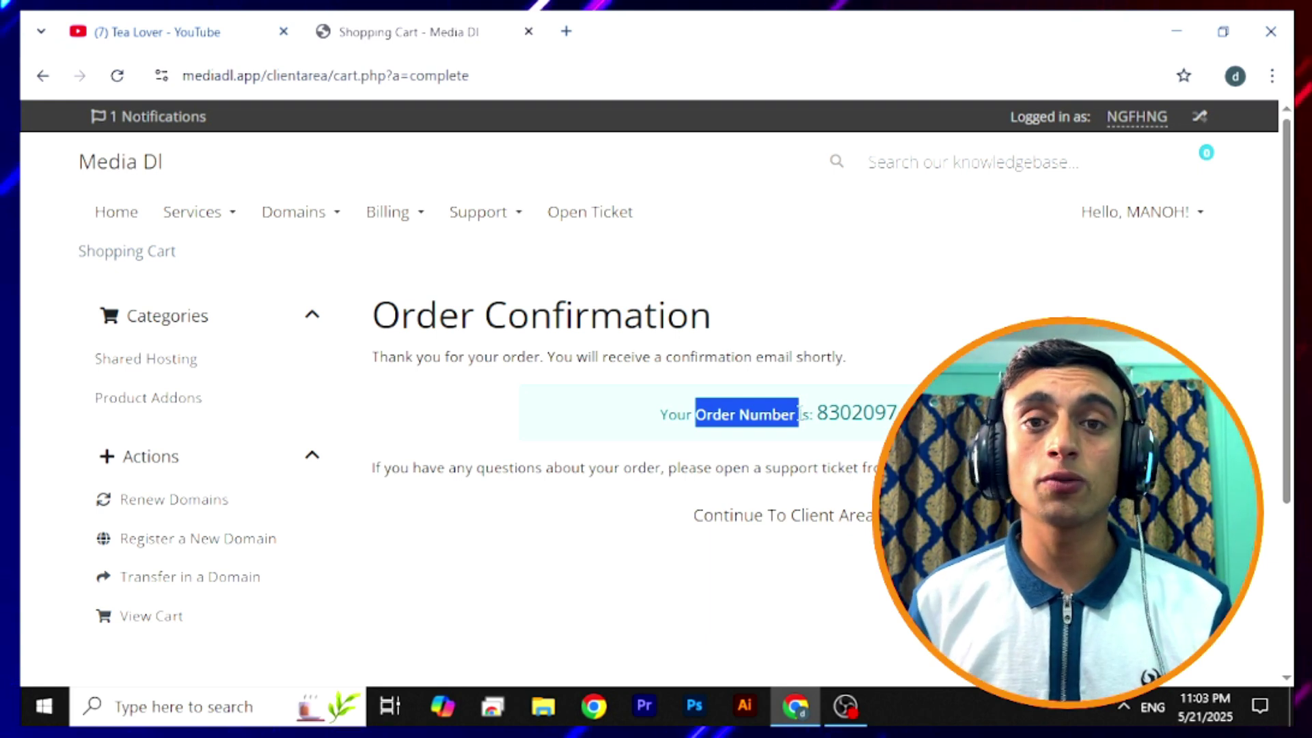
left_click(782, 515)
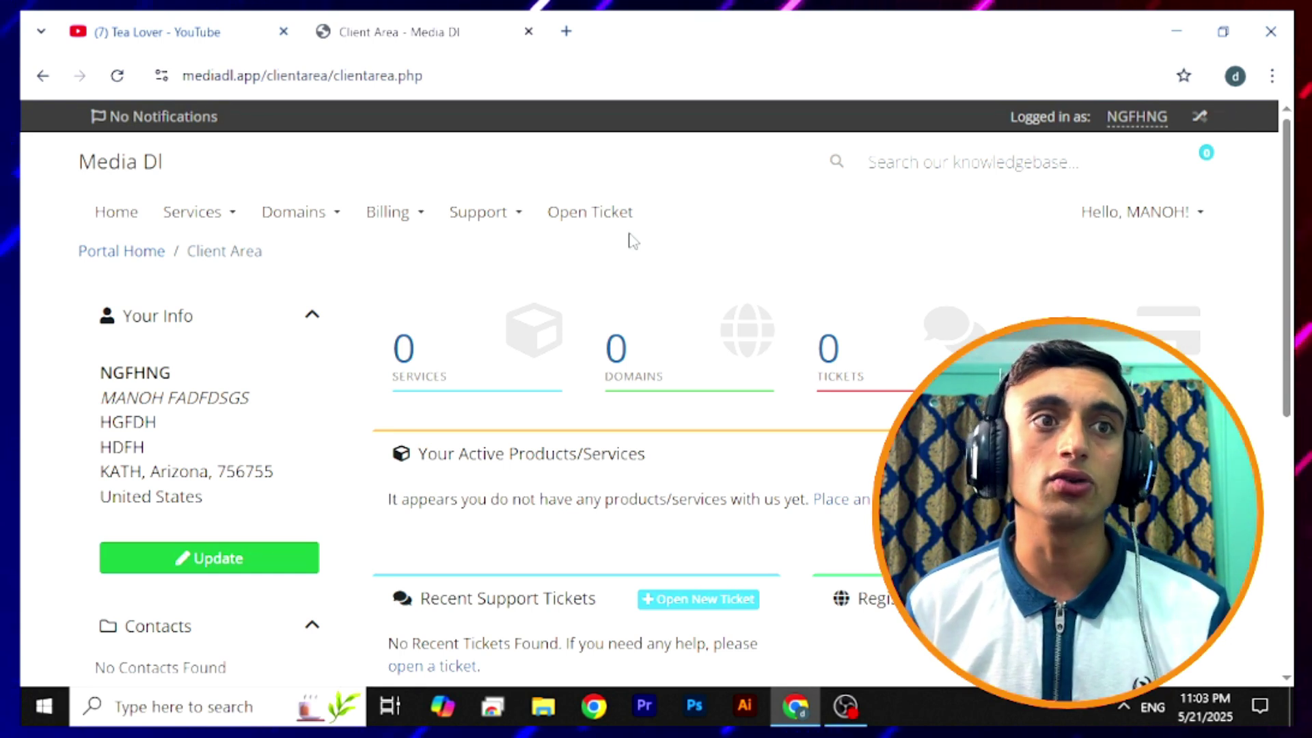
Open My Domains and reload it until ourfreetool.com shows as active
left_click(654, 349)
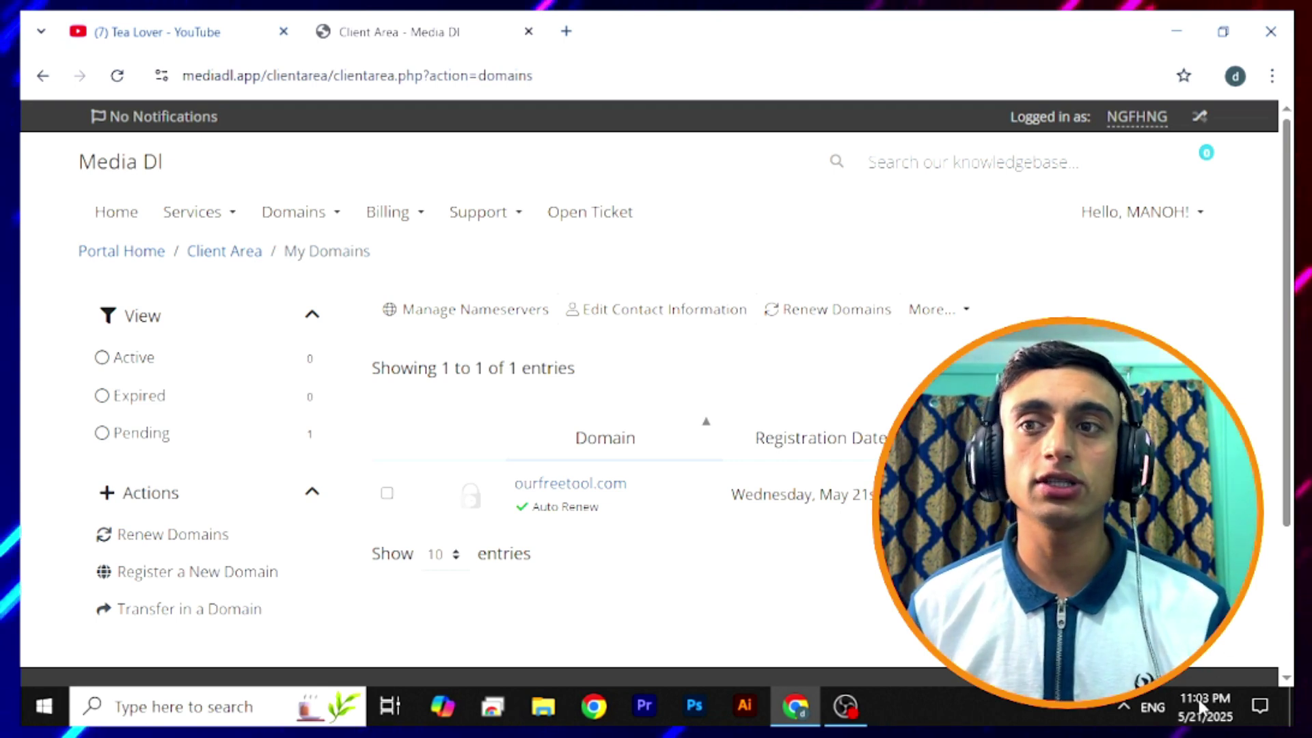
mouse_move(1200, 711)
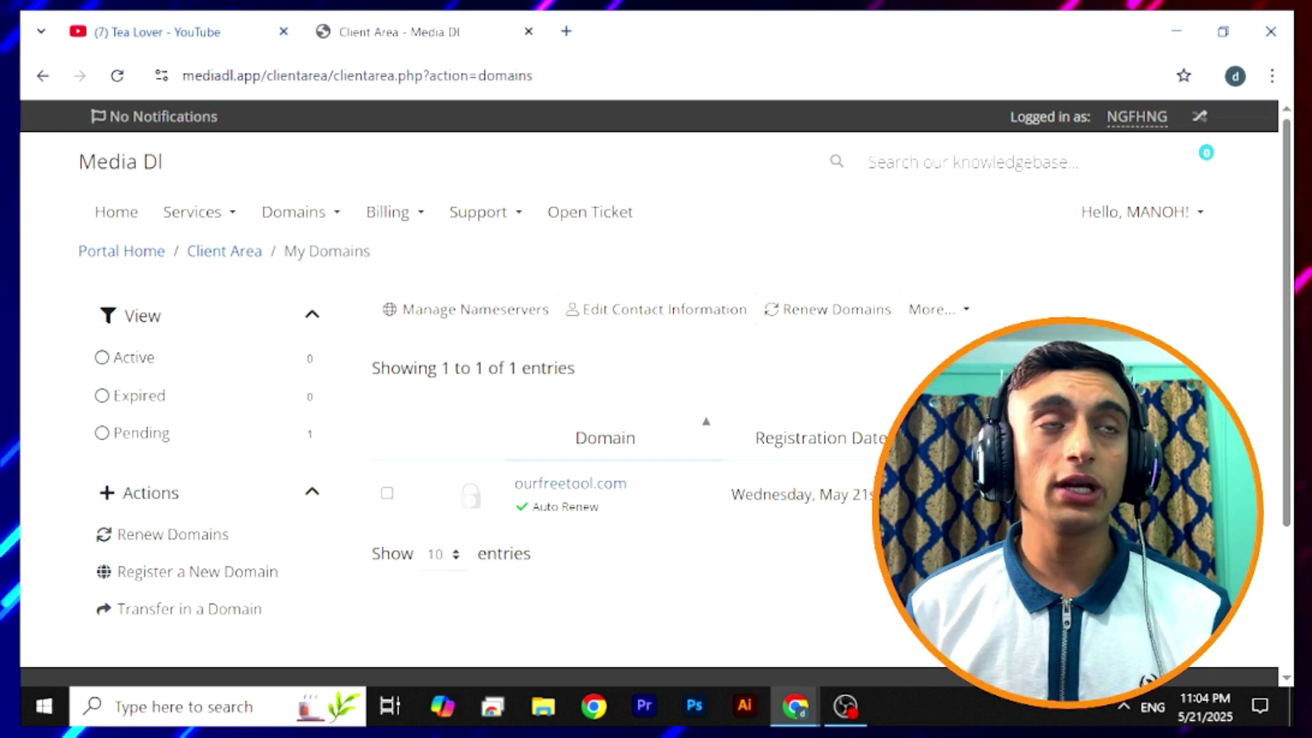
left_click(118, 78)
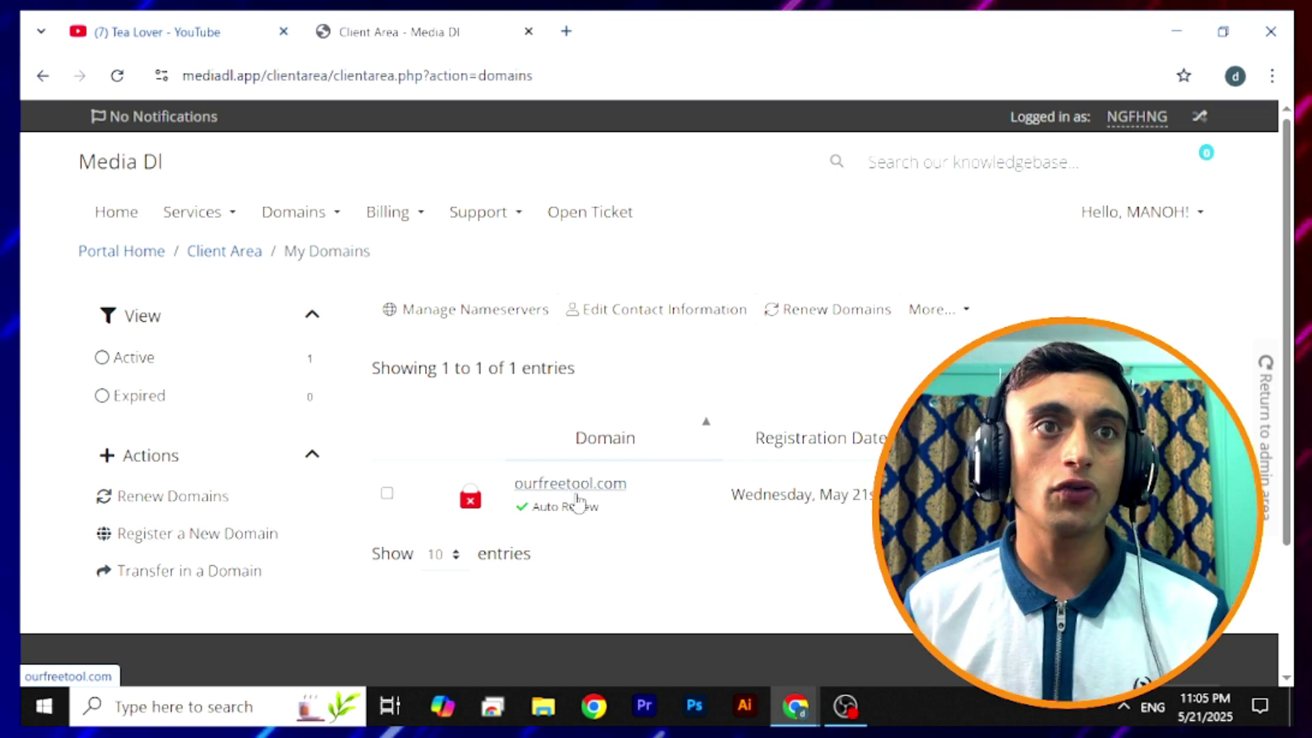
Open Change Nameservers for ourfreetool.com and view its five custom nameserver fields
left_click(498, 320)
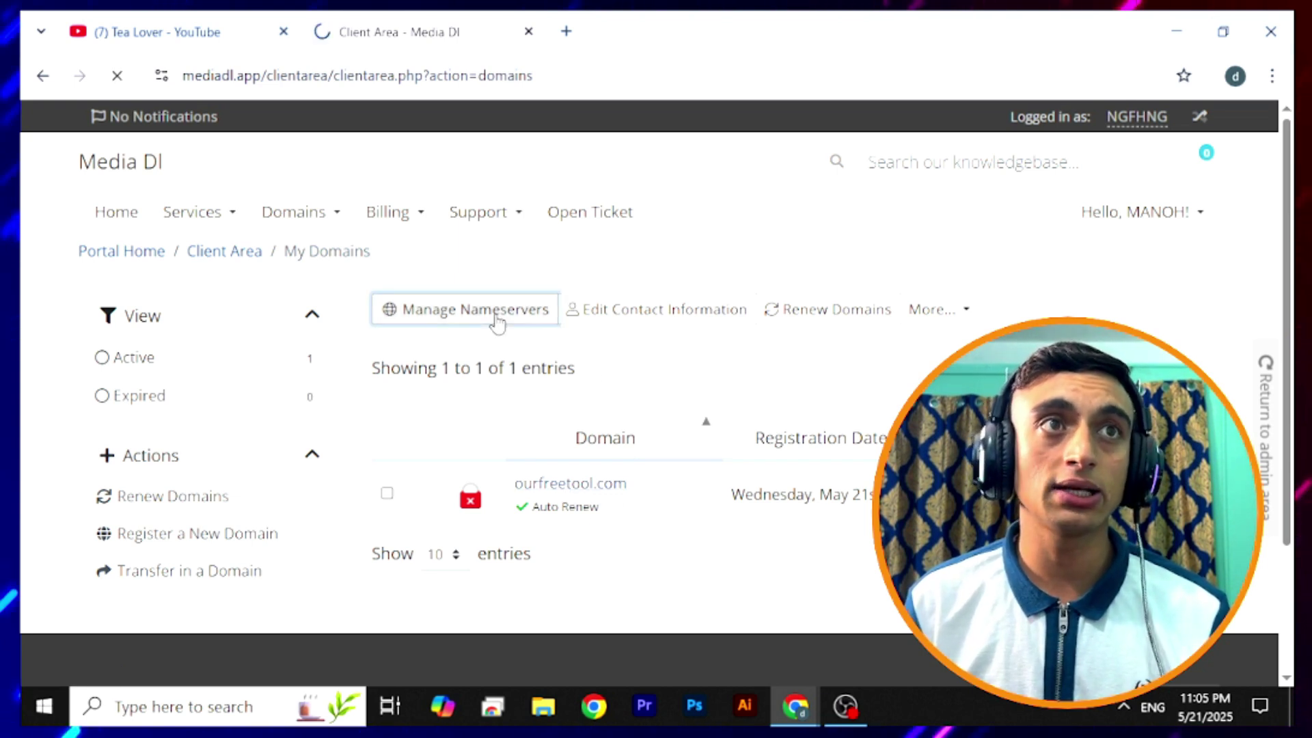
scroll(550, 397, "down", 3)
scroll(559, 414, "up", 2)
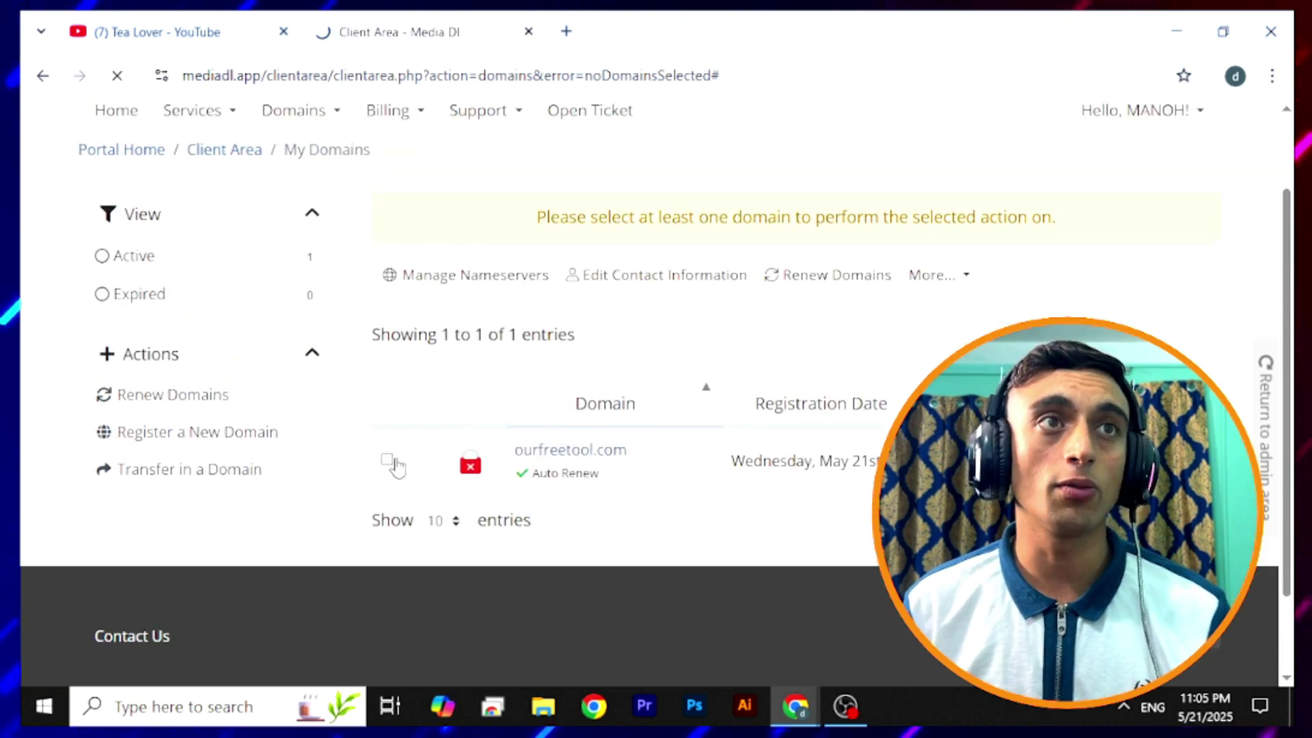
scroll(305, 375, "down", 3)
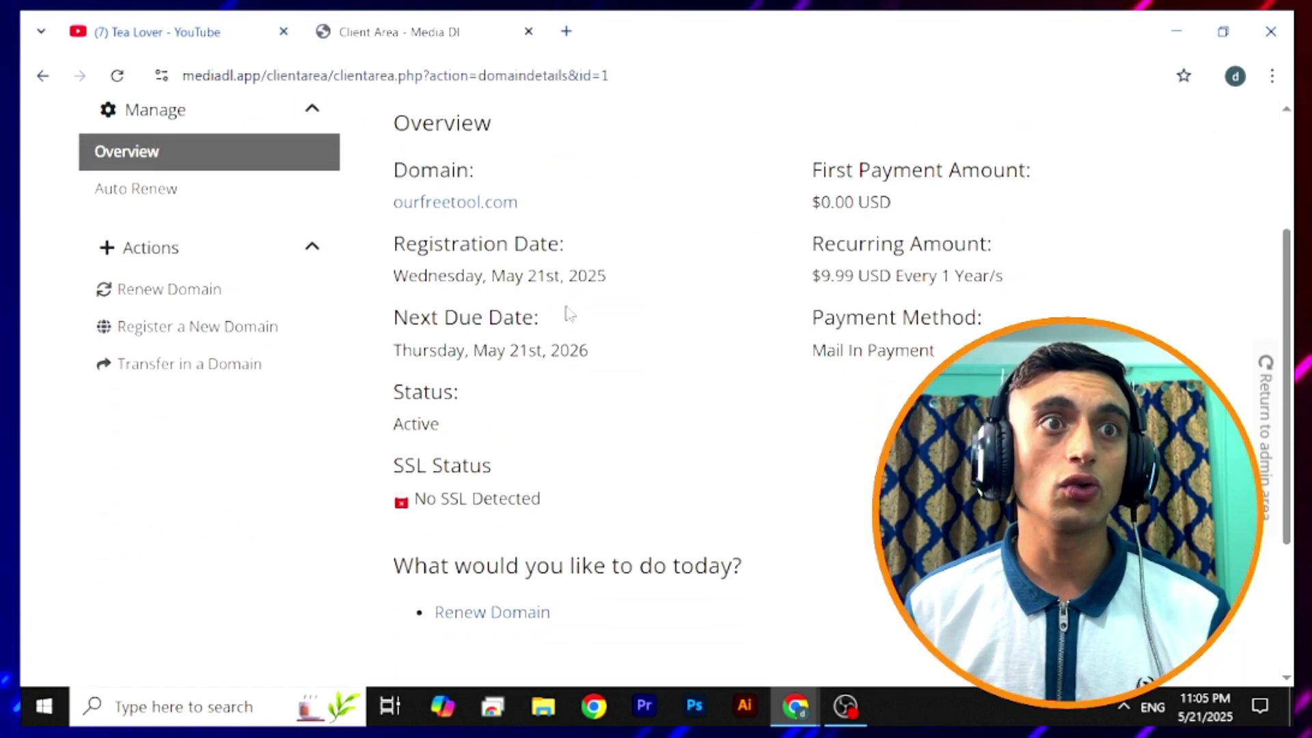
scroll(566, 328, "down", 3)
key("alt+Left")
left_click(440, 284)
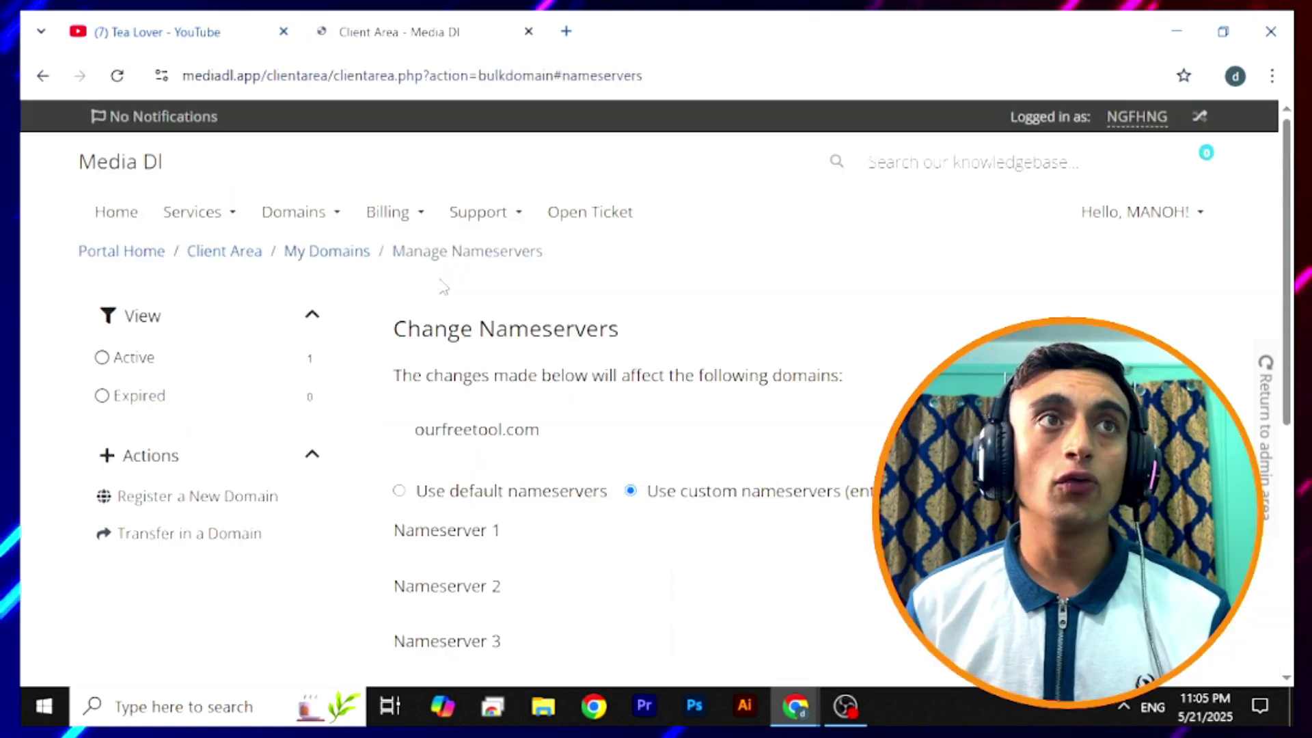
scroll(449, 298, "down", 4)
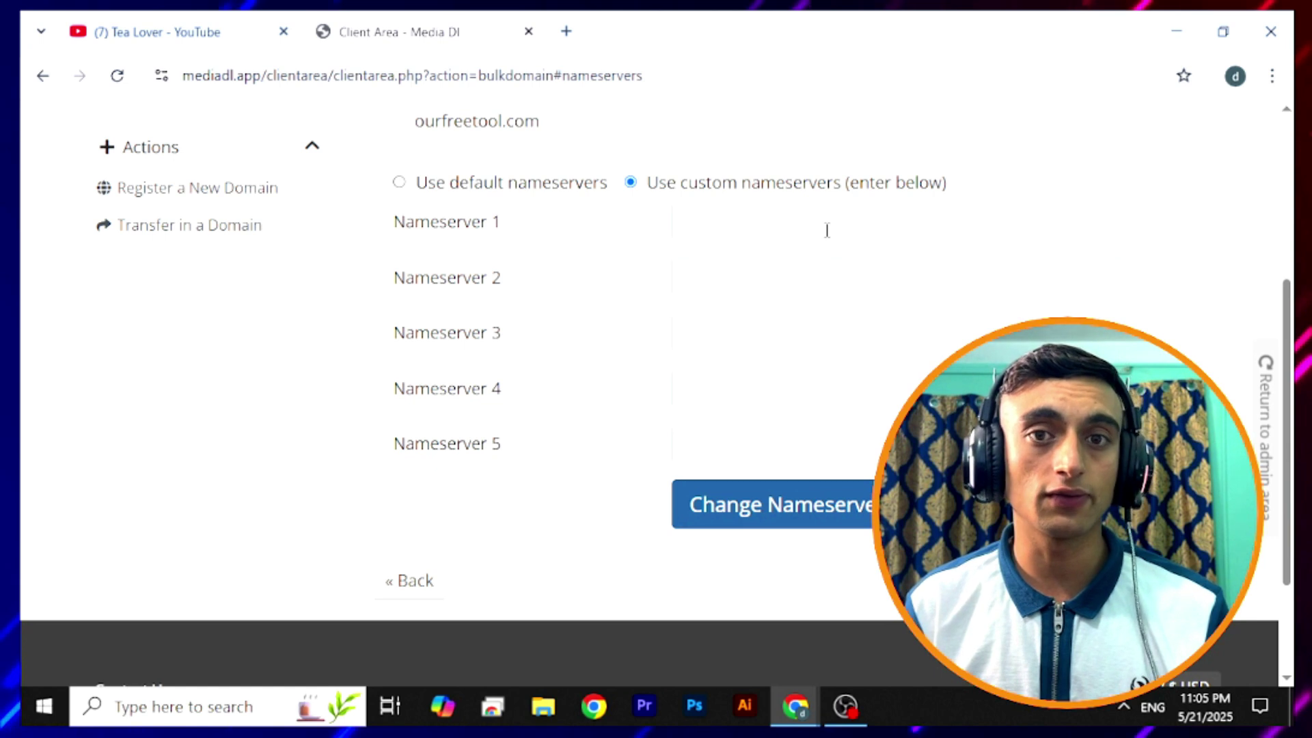
scroll(912, 366, "up", 1)
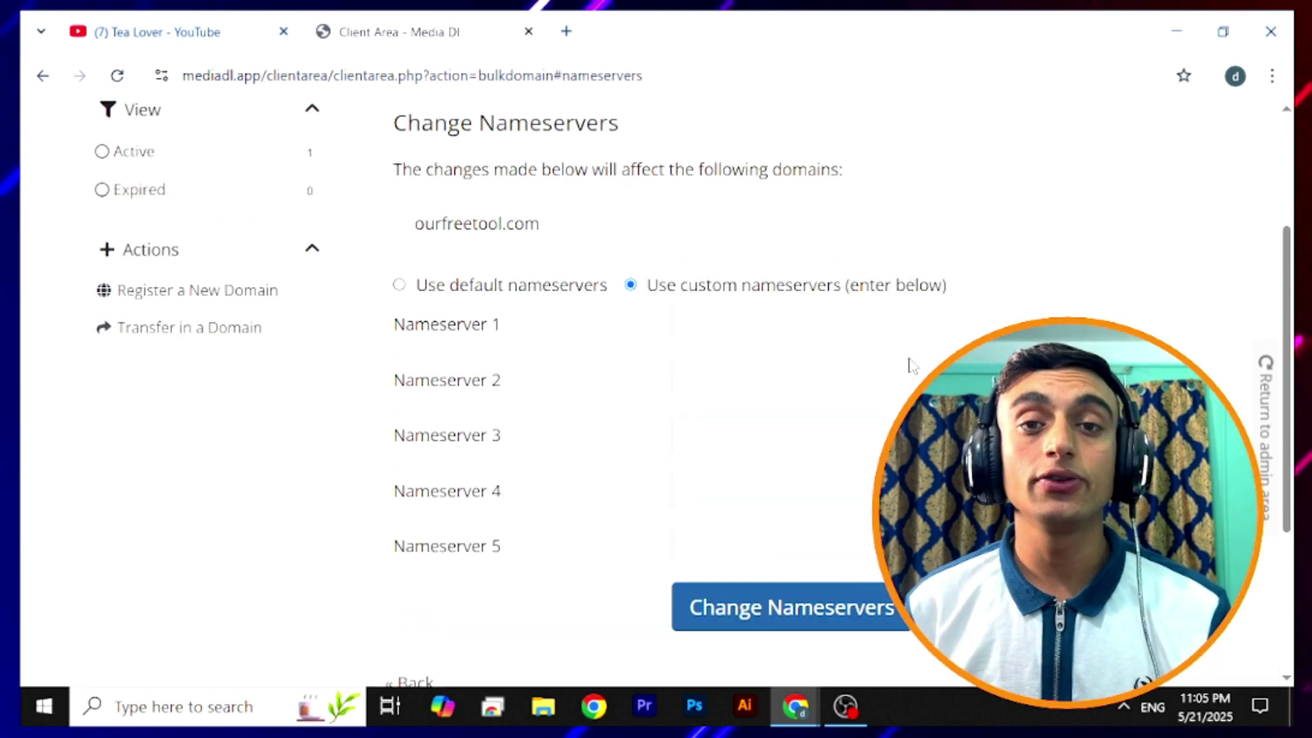
scroll(814, 331, "up", 2)
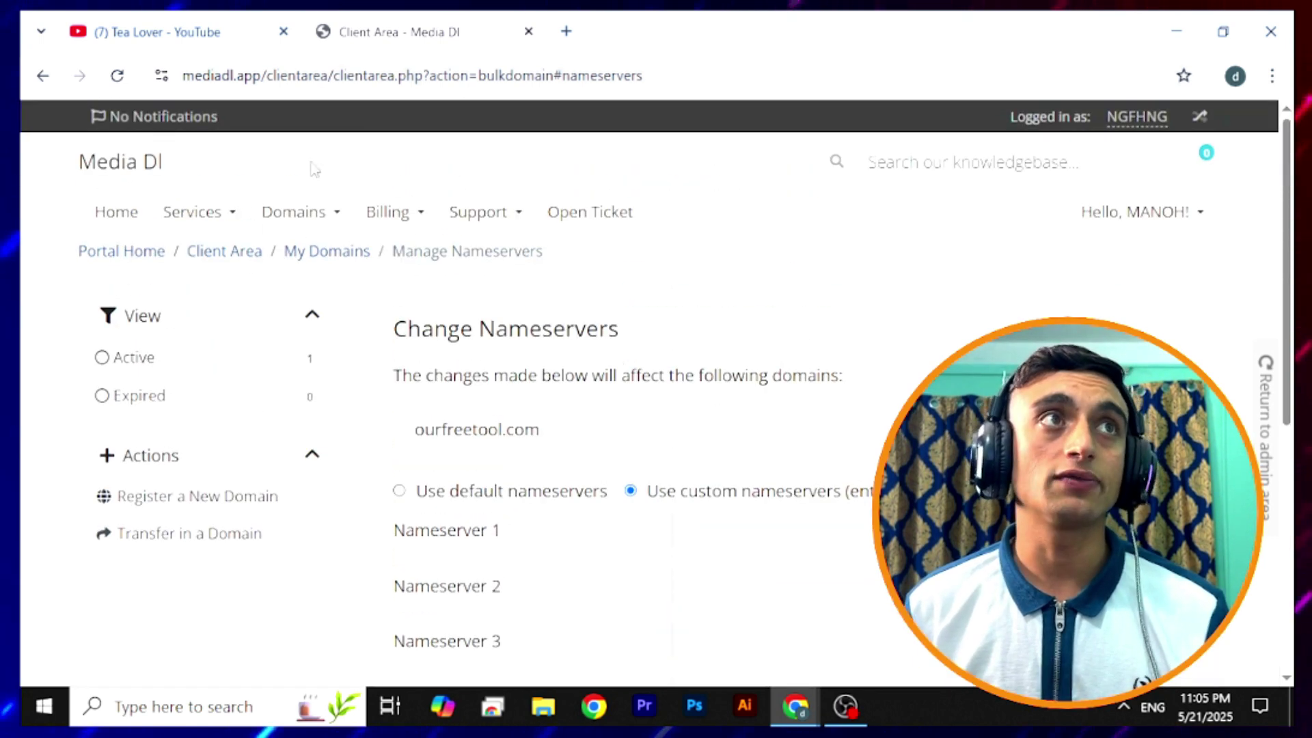
Load the mediadl.app home page in a new browser tab
left_click(566, 32)
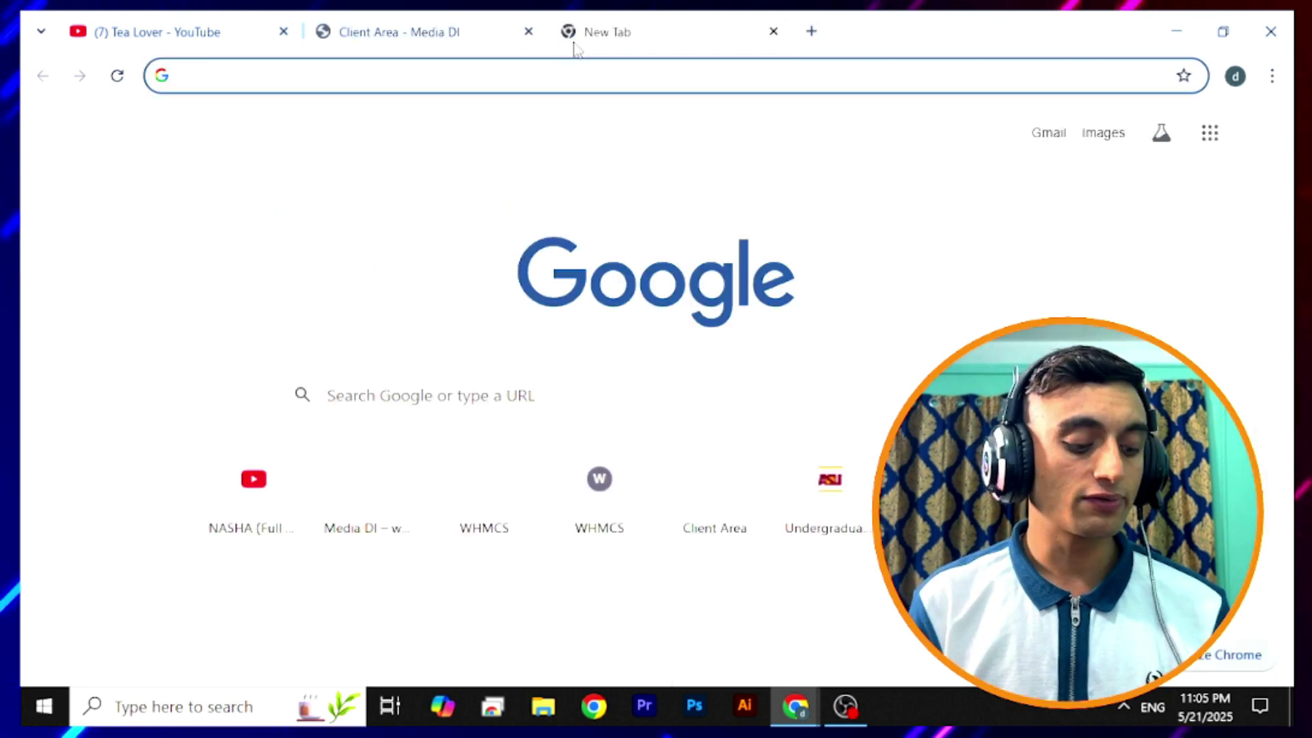
type("med")
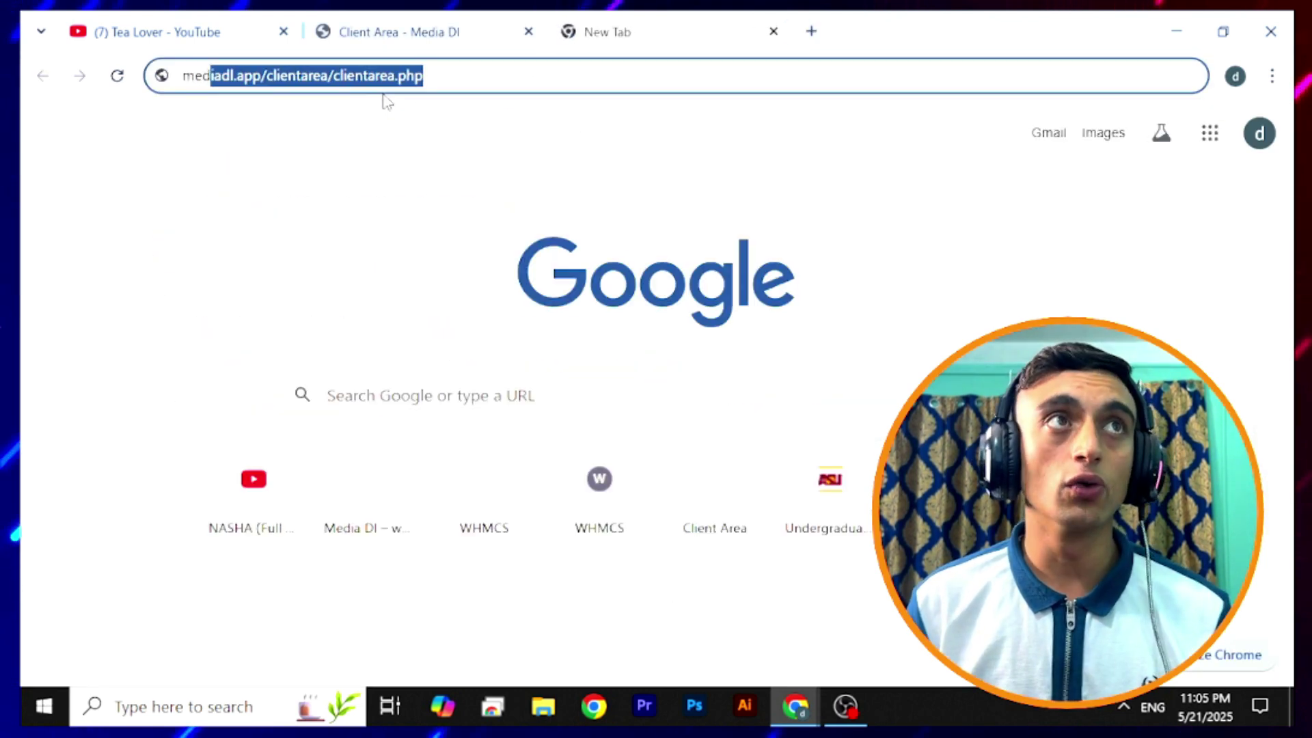
left_click(272, 75)
left_click_drag(260, 73, 554, 102)
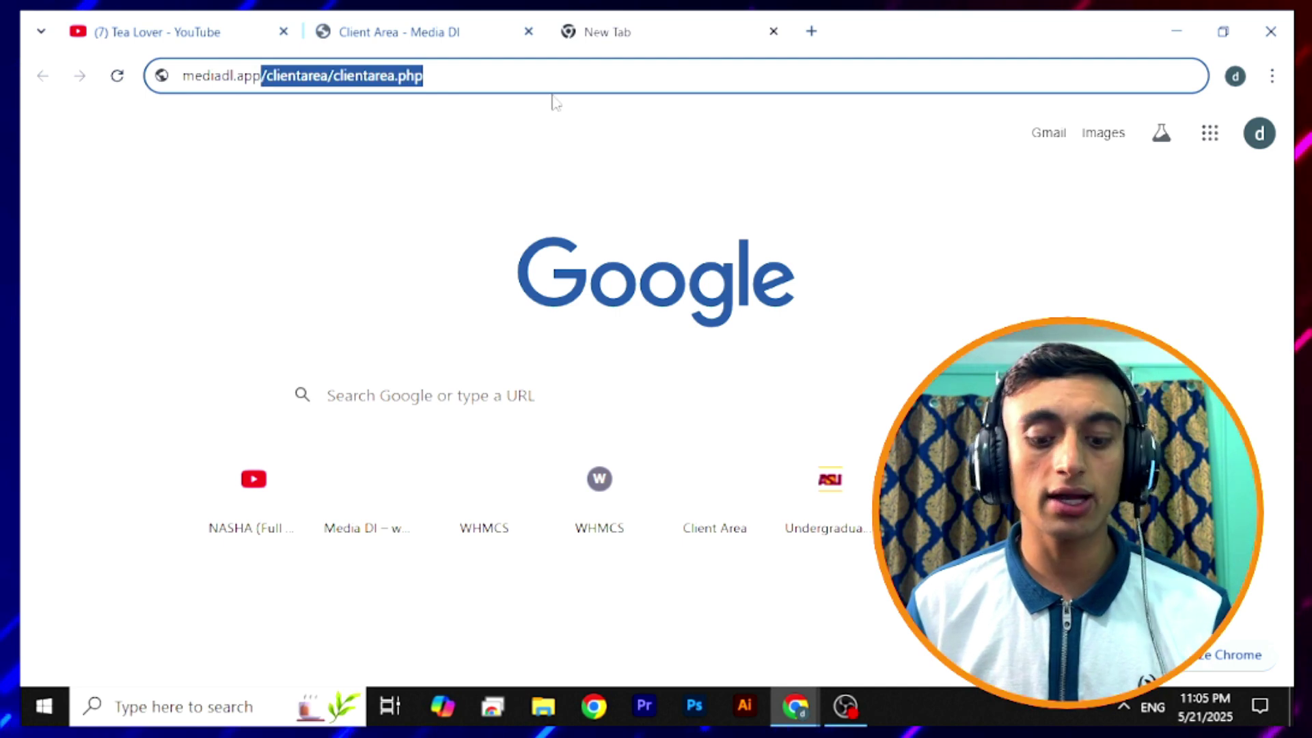
key("BackSpace")
key("Return")
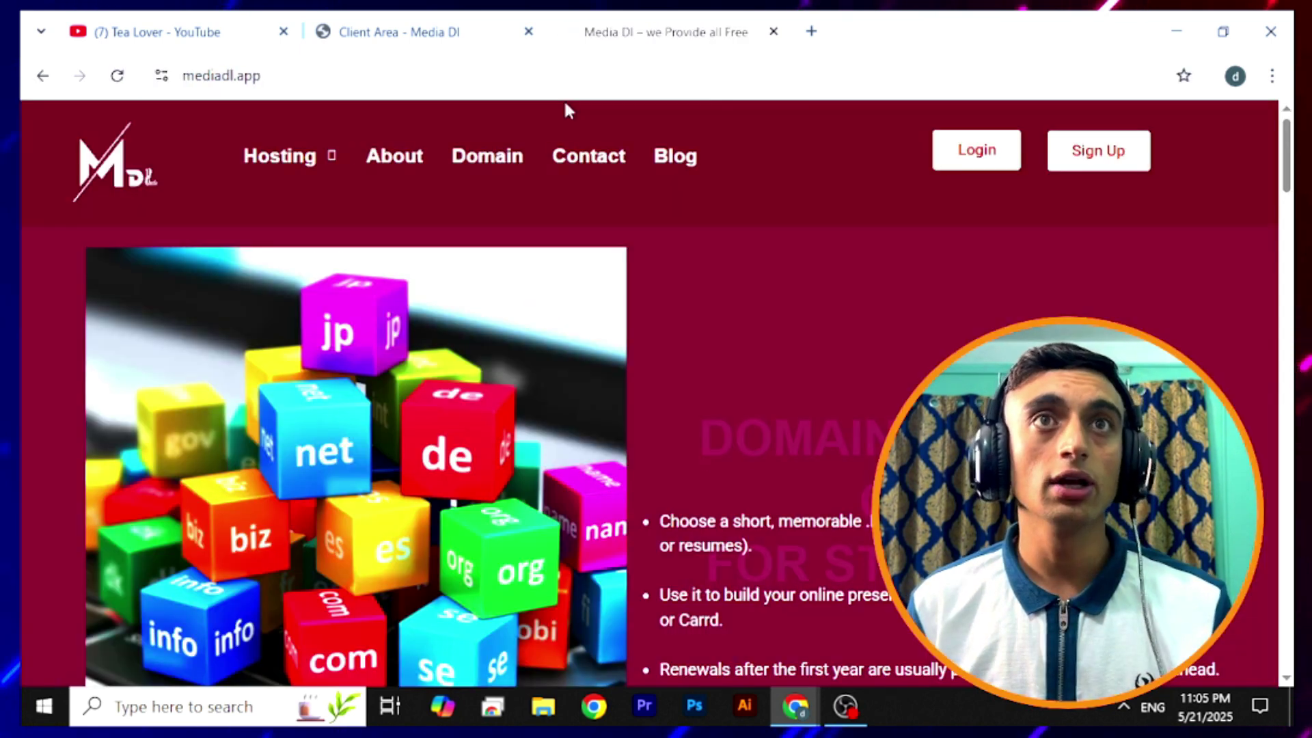
Scroll to and highlight the Free SSD Hosting for Student offer
scroll(779, 454, "down", 3)
scroll(779, 454, "down", 12)
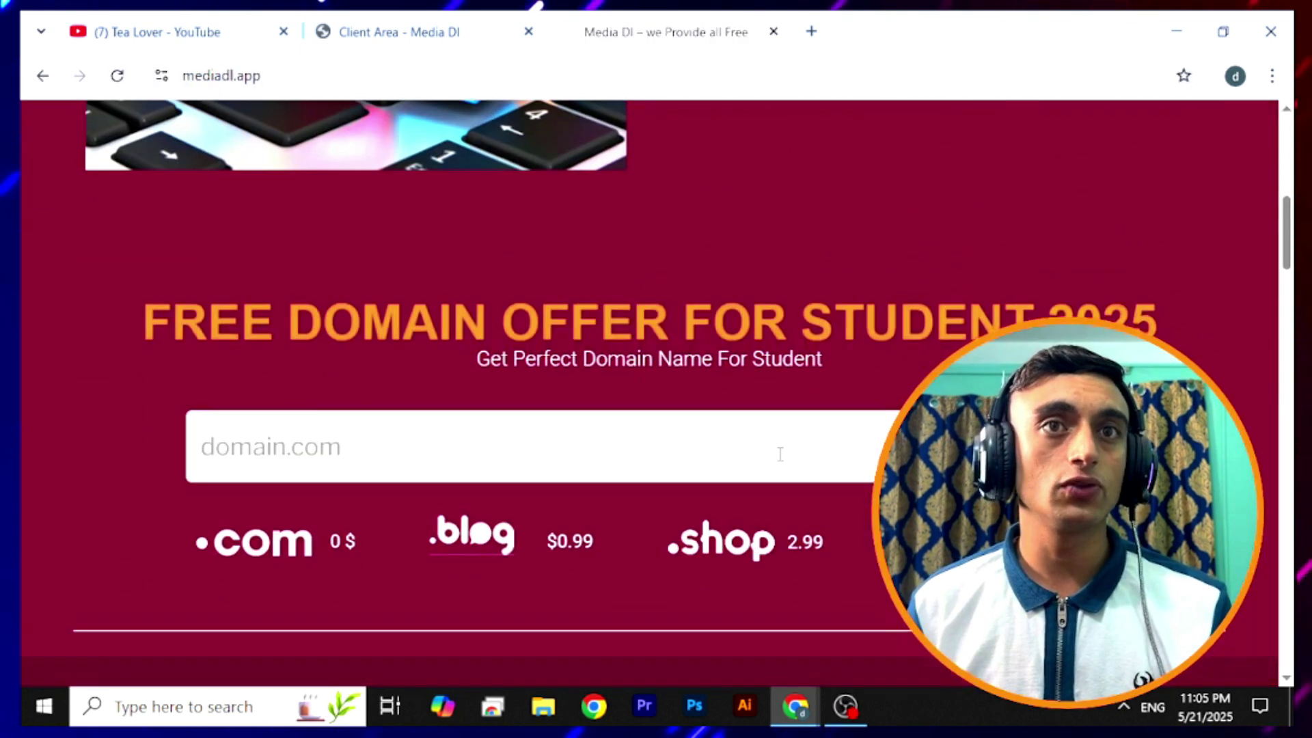
left_click_drag(333, 352, 935, 352)
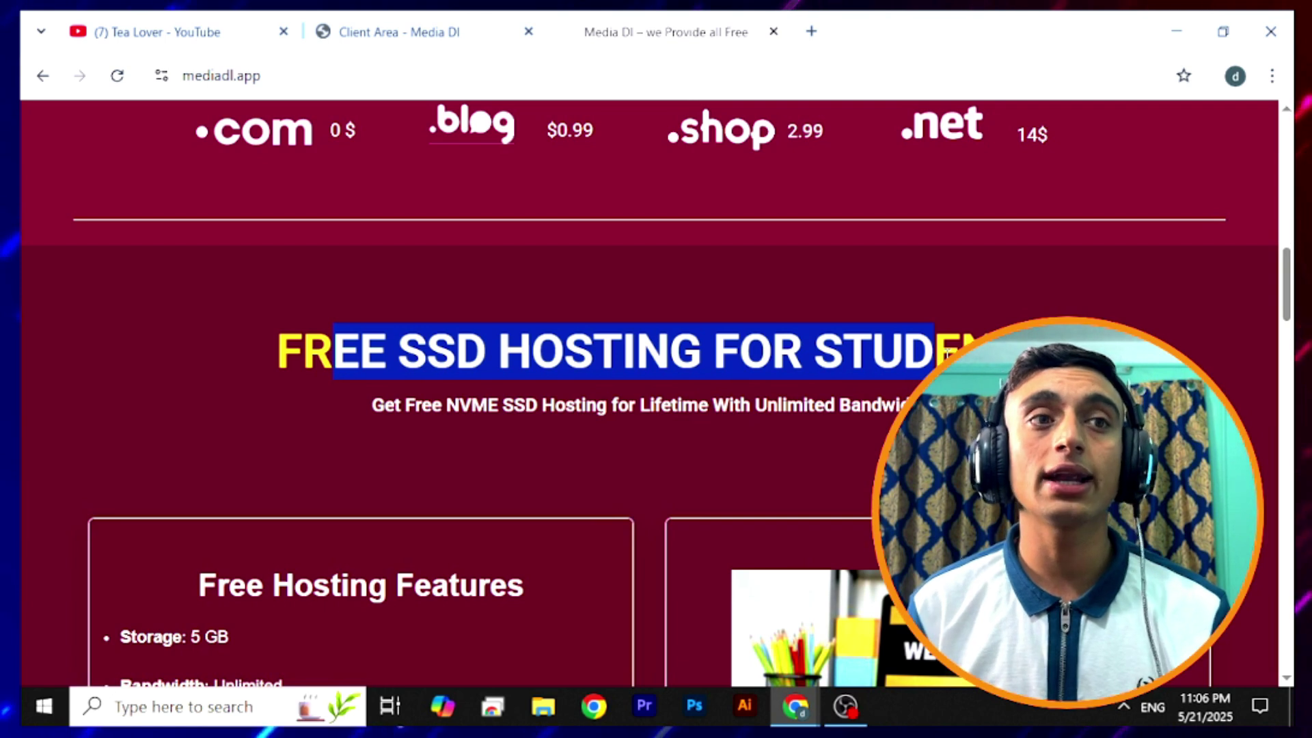
left_click(803, 431)
scroll(806, 434, "down", 1)
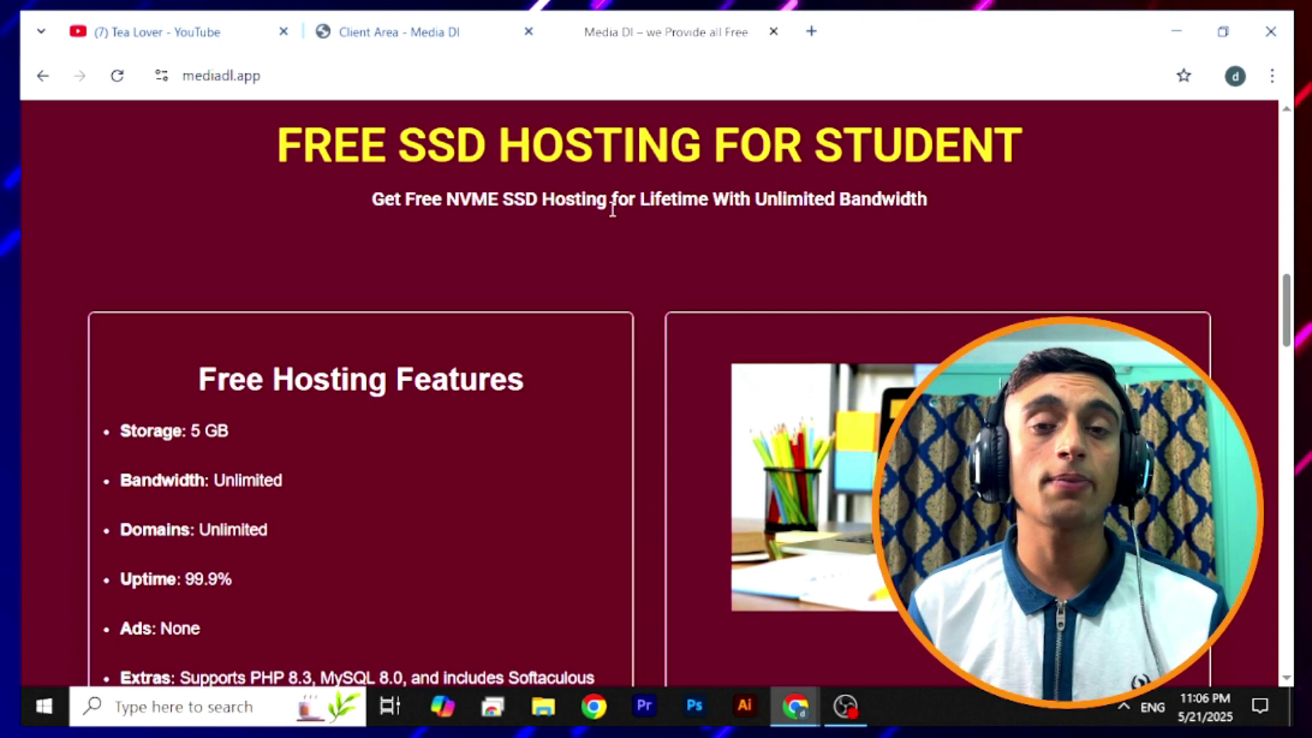
Run the Whois lookup for ourfreetools.com and highlight its name servers and 2026-05-20 expiry date
left_click(459, 27)
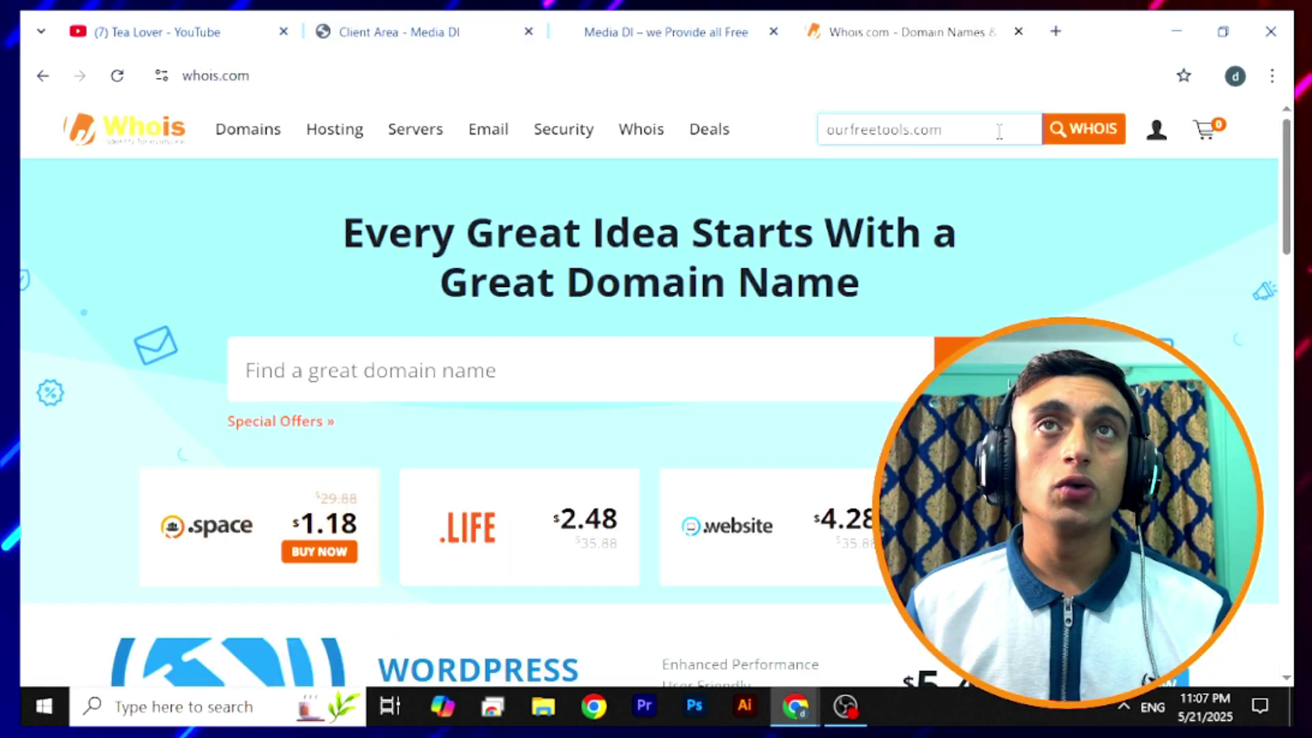
left_click(1060, 144)
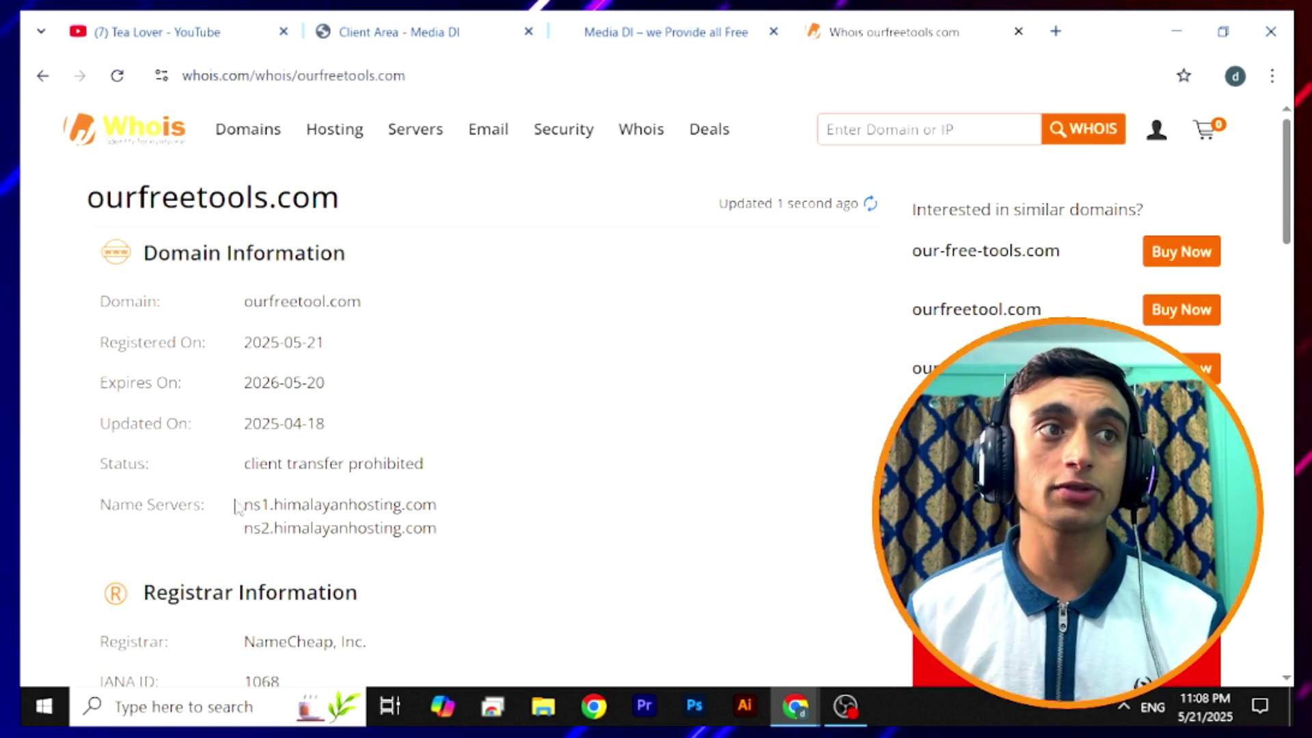
left_click_drag(234, 506, 521, 519)
left_click(521, 460)
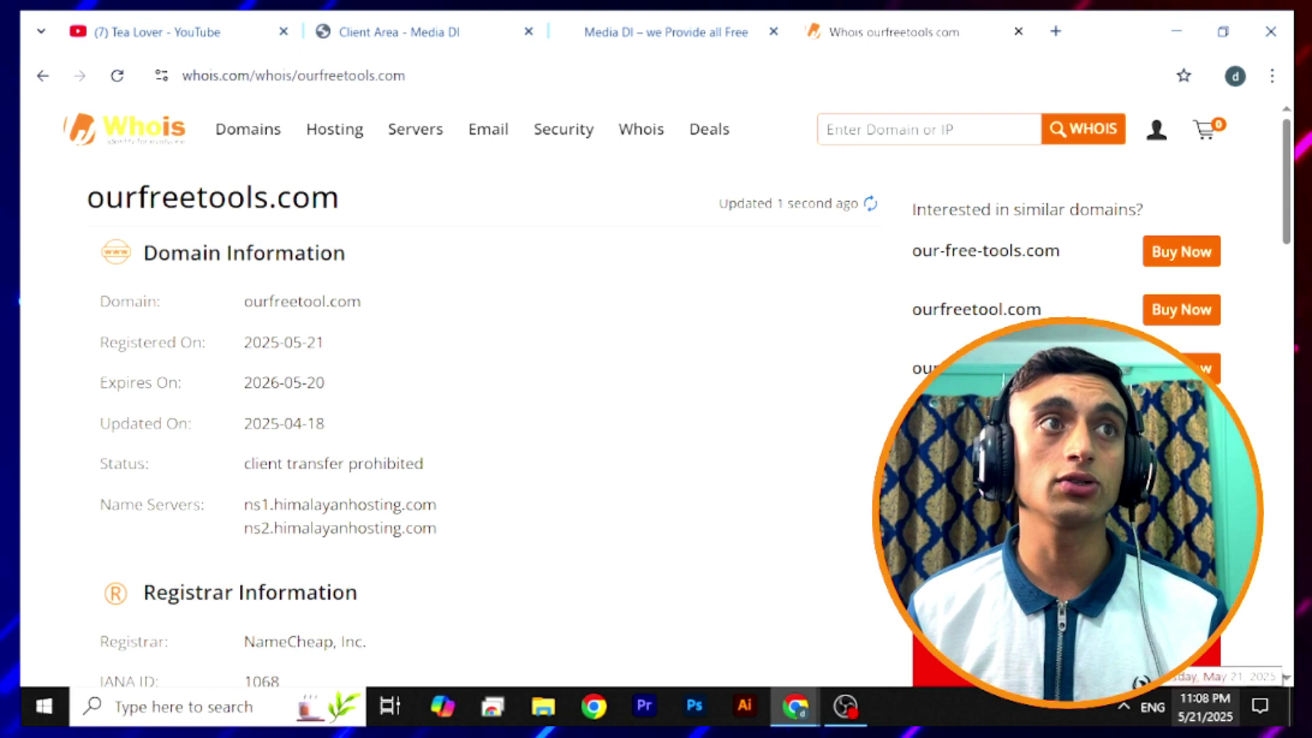
left_click_drag(328, 387, 230, 391)
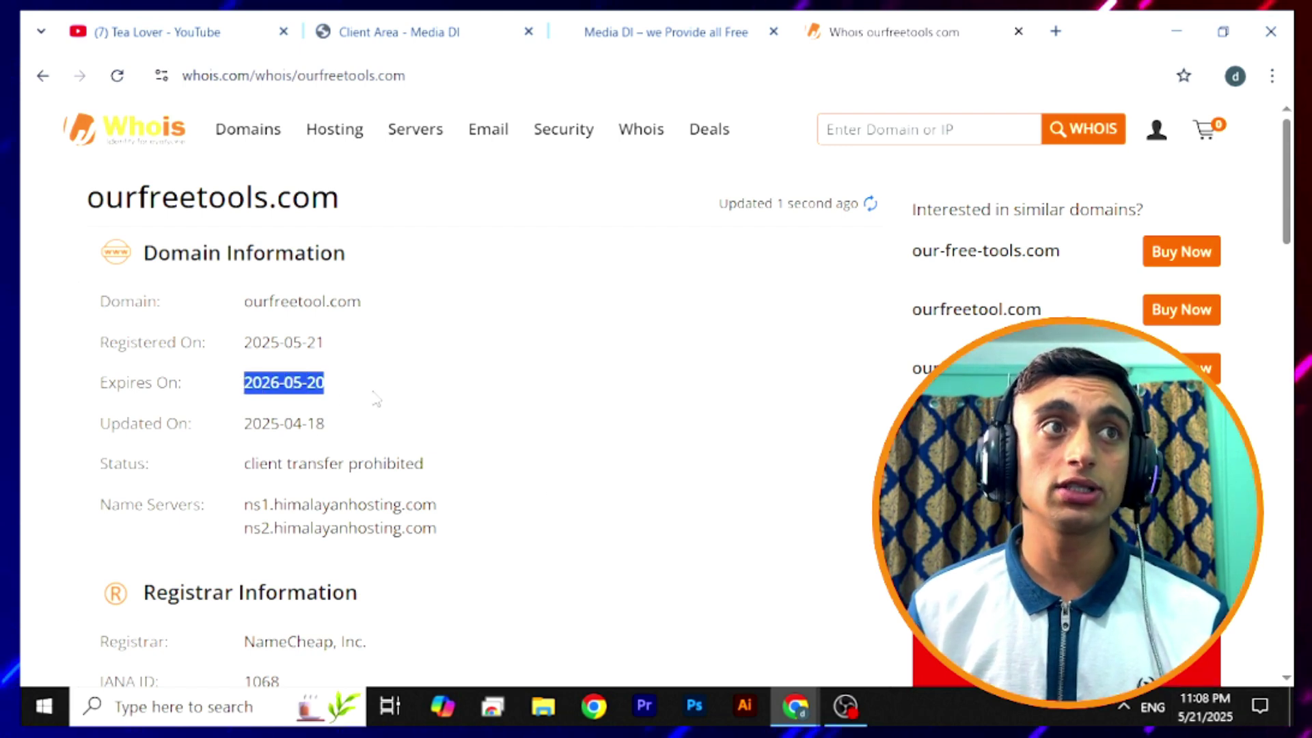
left_click(554, 395)
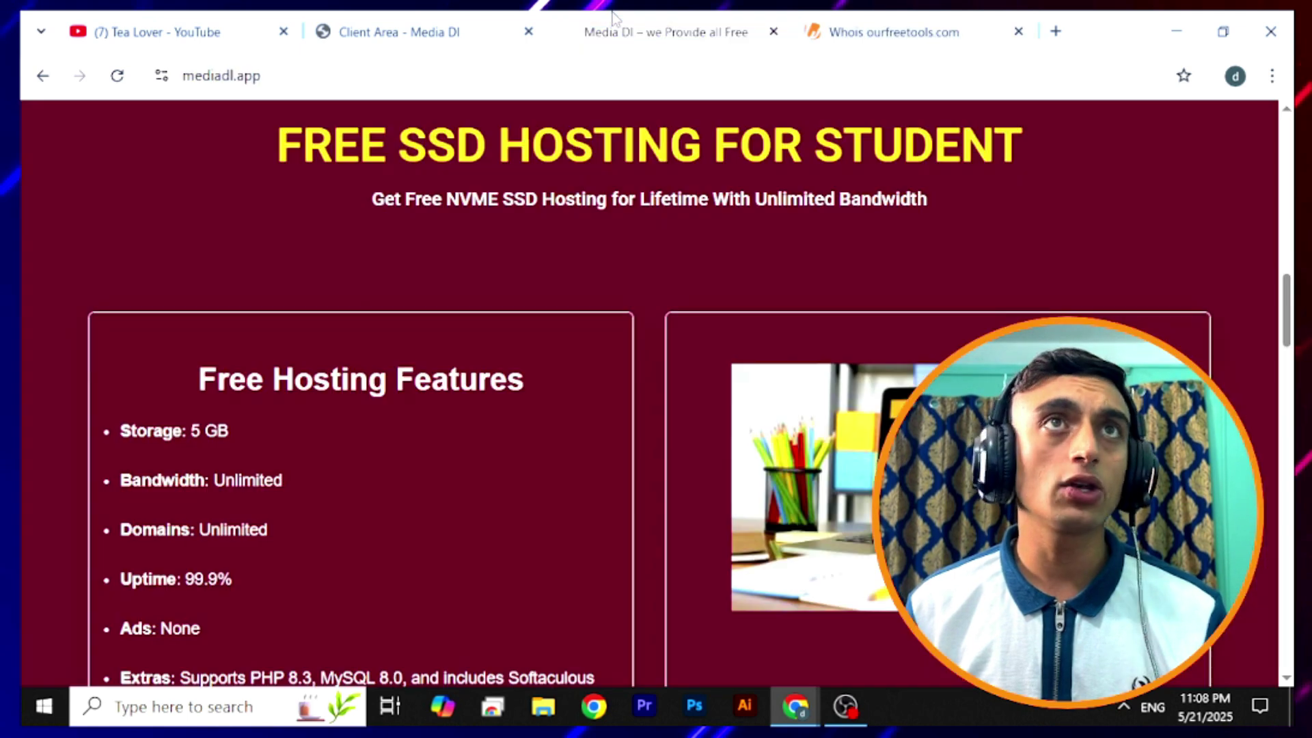
Scroll back up to Media DL's free domain prices, then show the YouTube channel's video grid
left_click(666, 32)
scroll(580, 293, "up", 4)
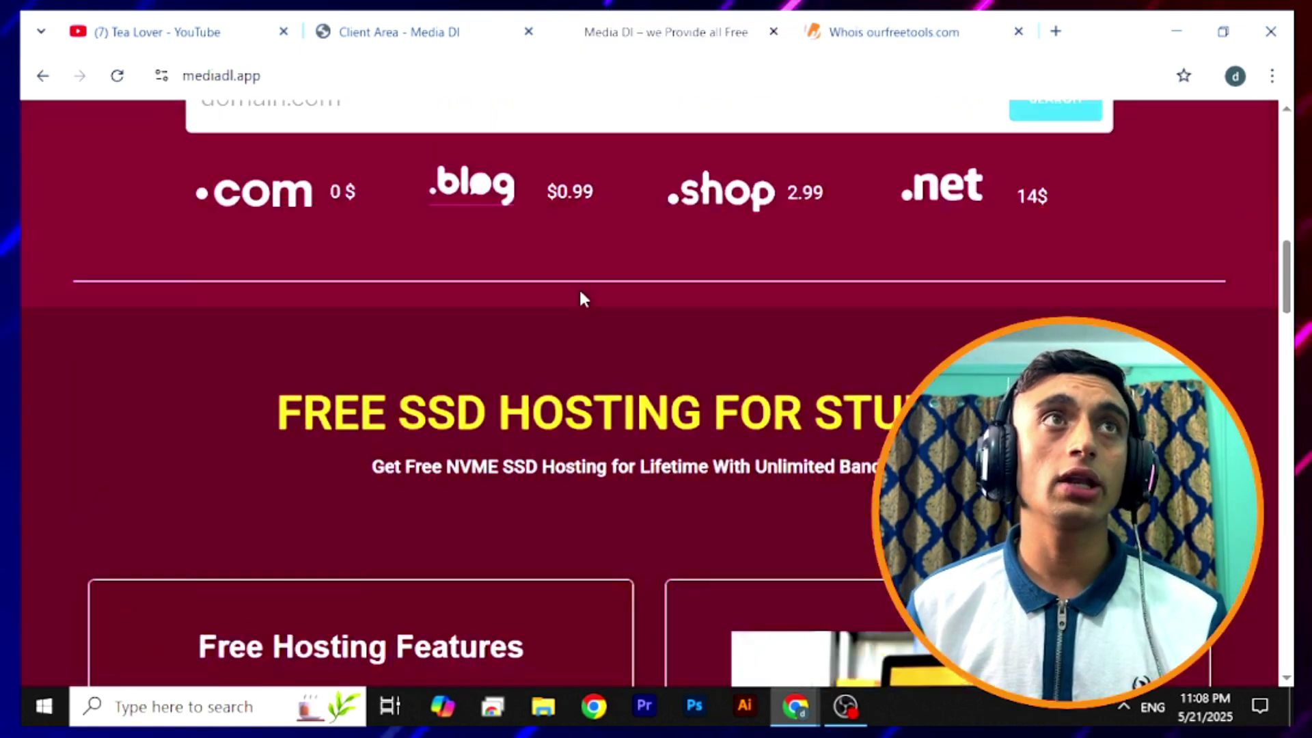
scroll(581, 293, "up", 2)
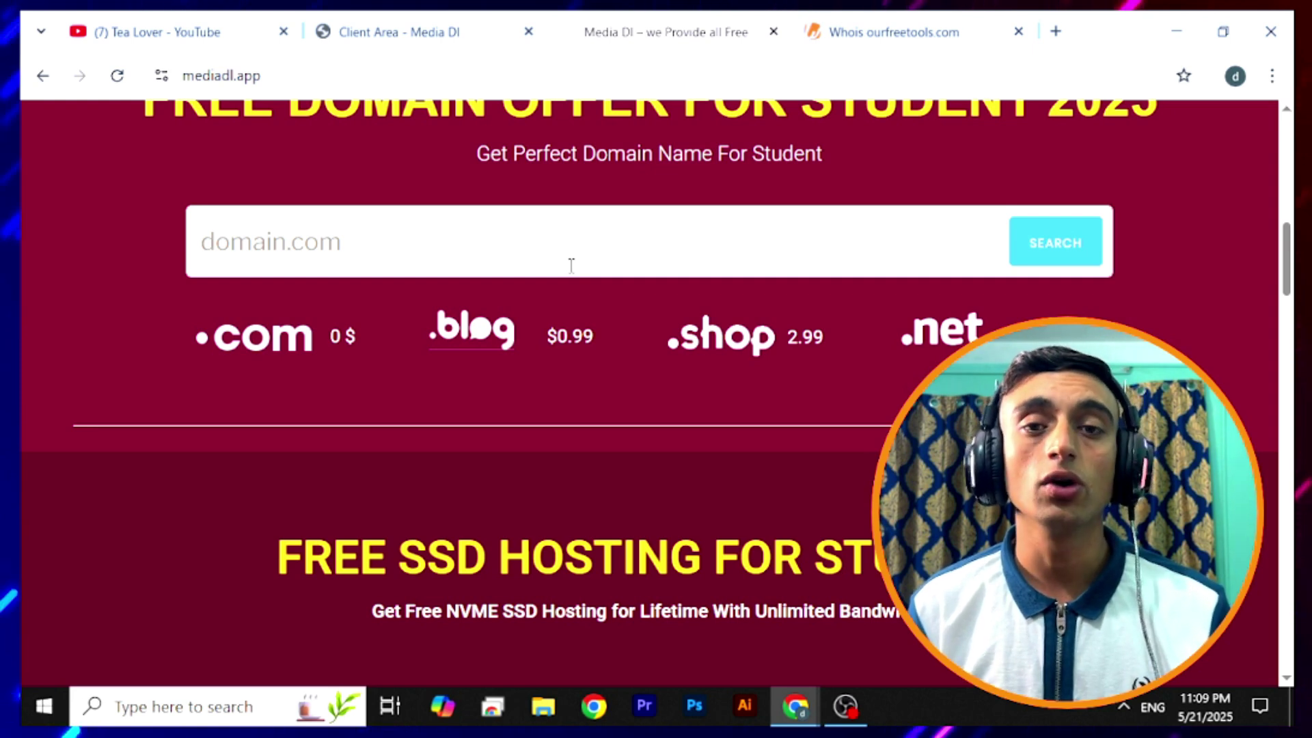
left_click(204, 44)
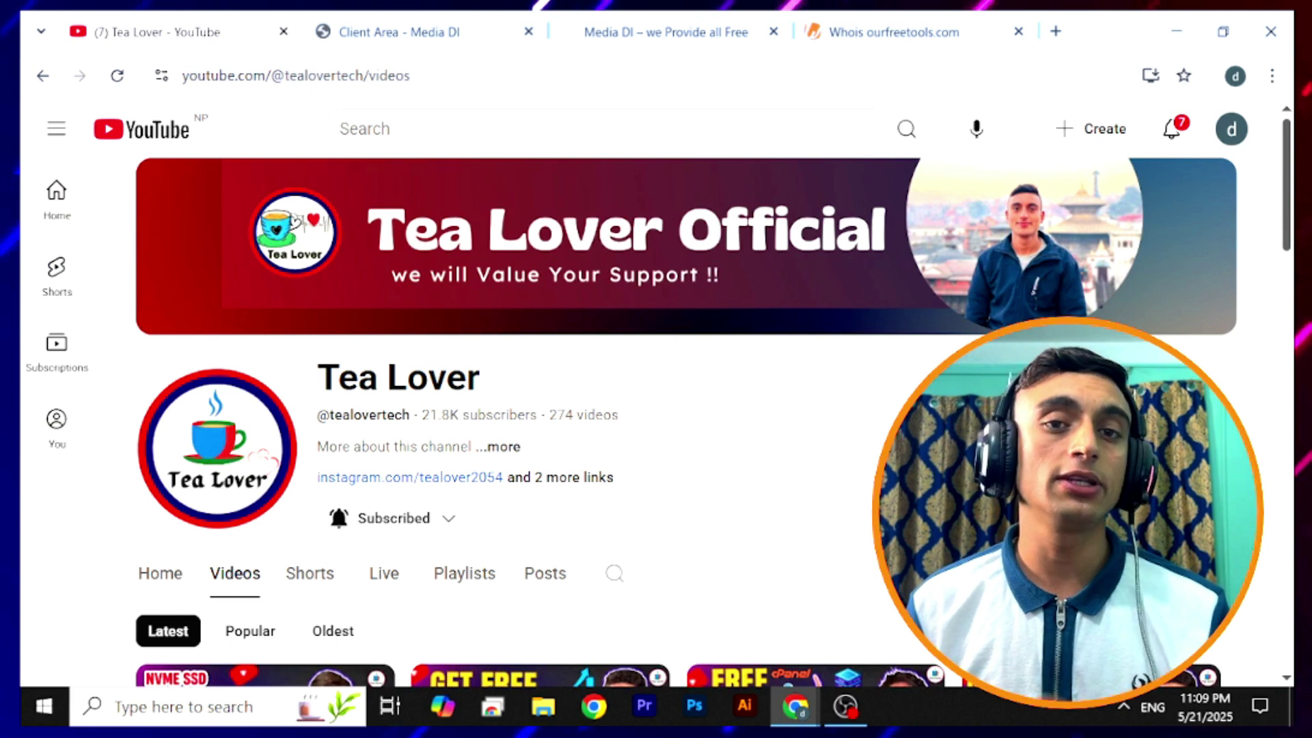
scroll(911, 276, "down", 4)
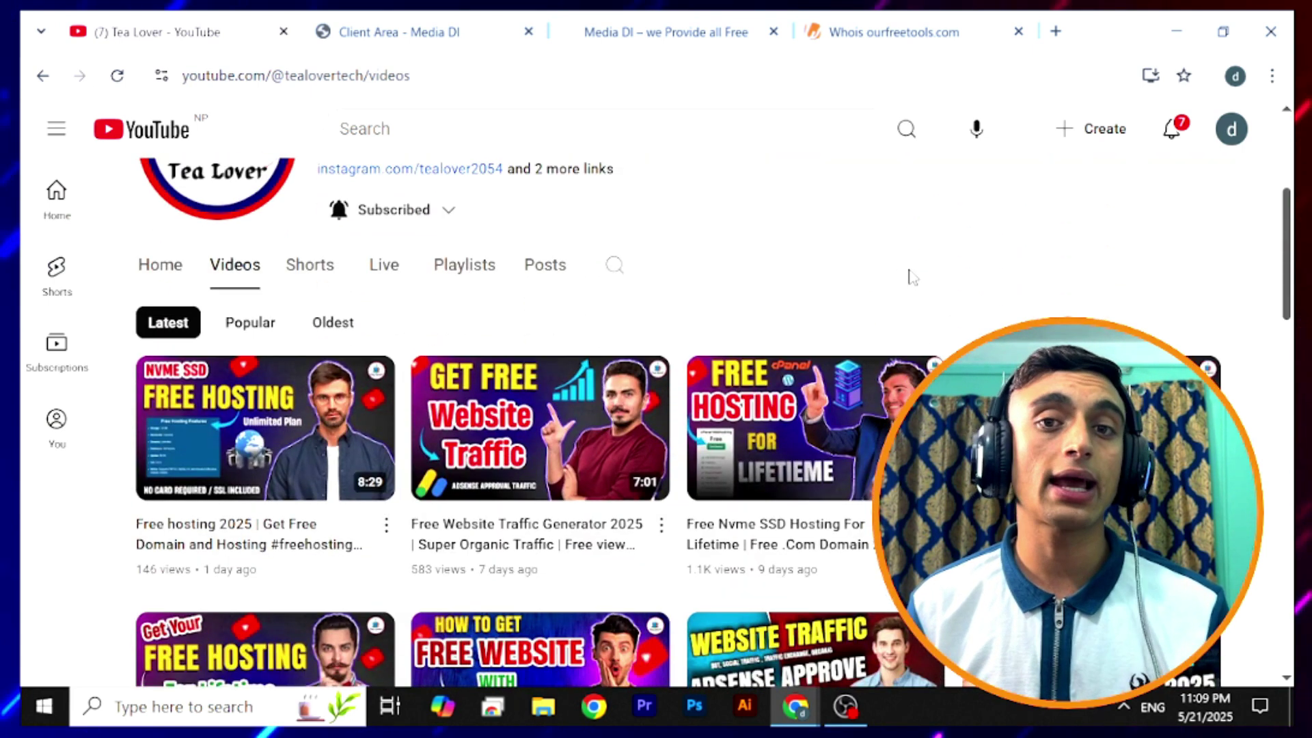